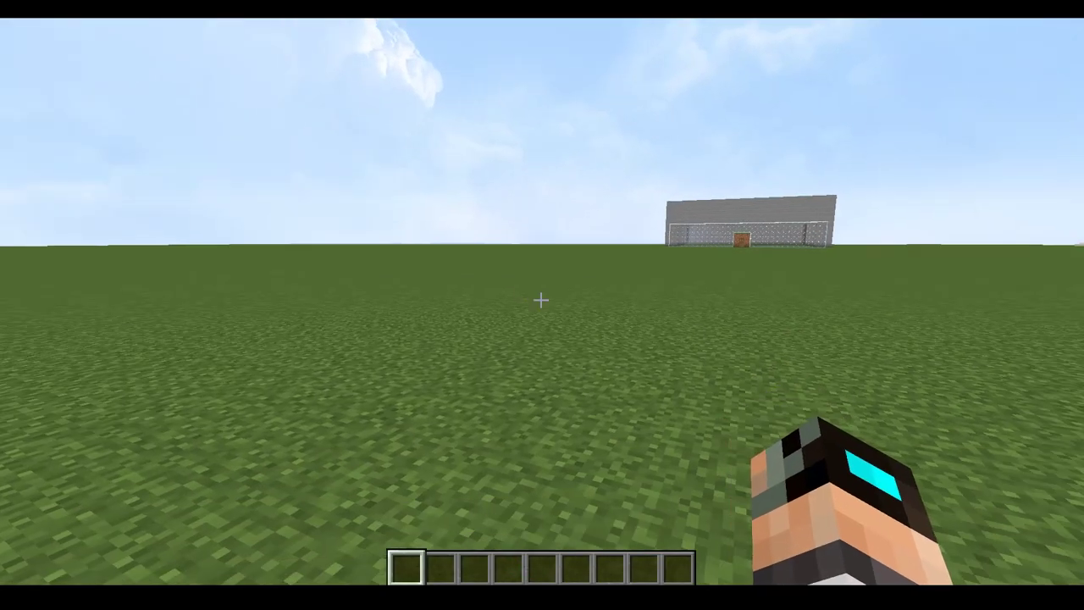
Switch to File Explorer, go up to the MythicMobs plugin folder and open its Mobs subfolder
key("t")
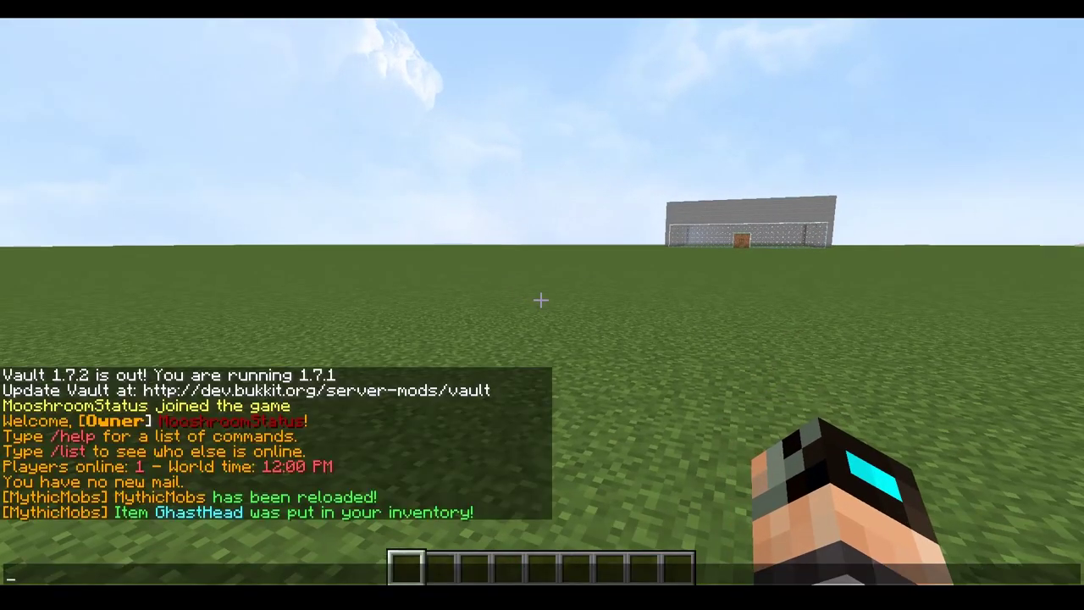
left_click(337, 562)
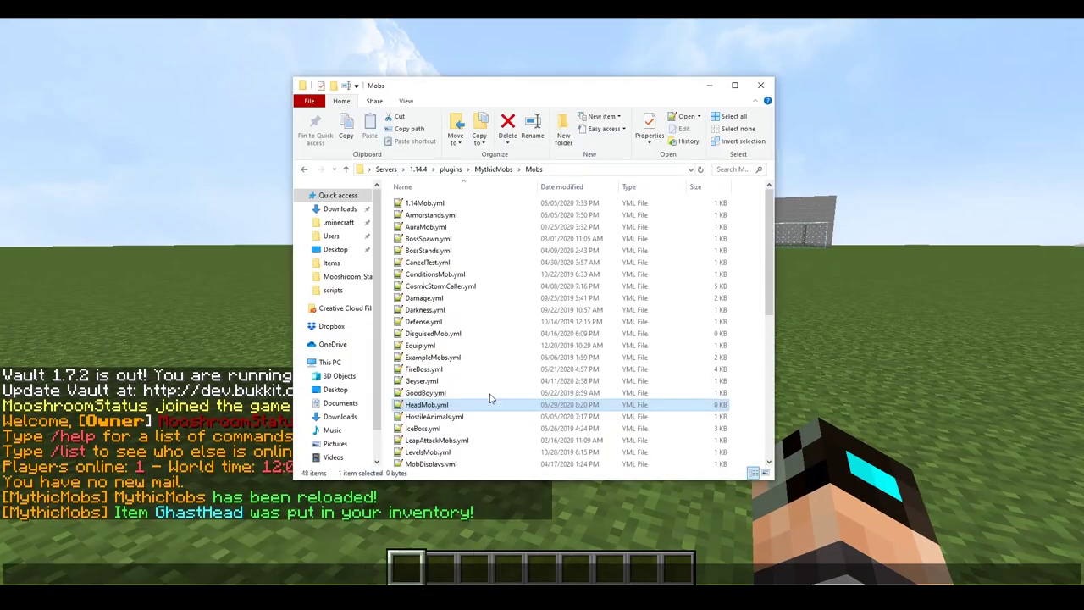
left_click(491, 169)
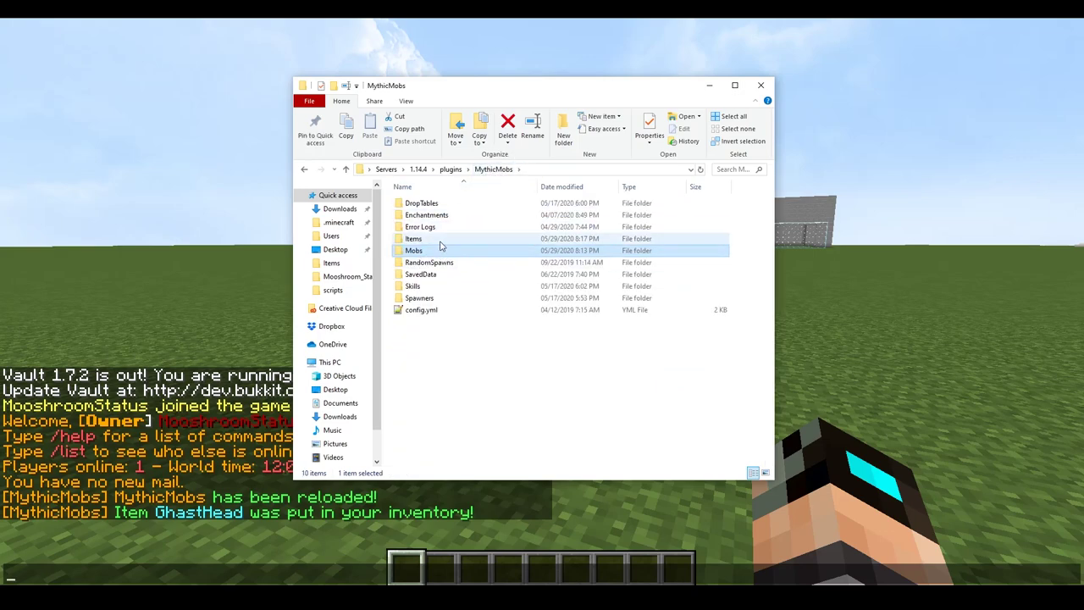
left_click(440, 240)
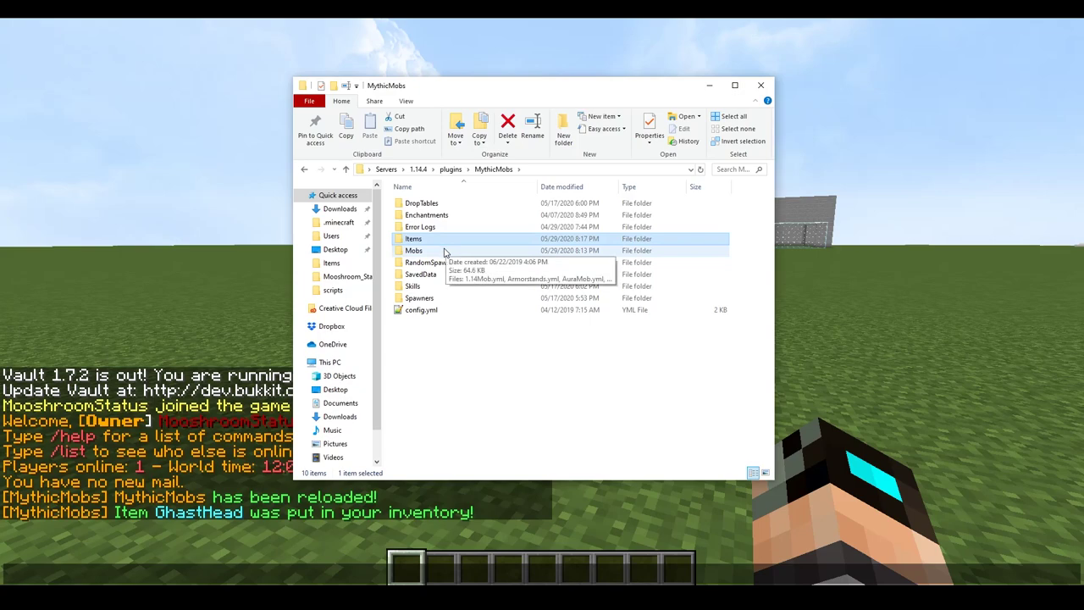
double_click(444, 252)
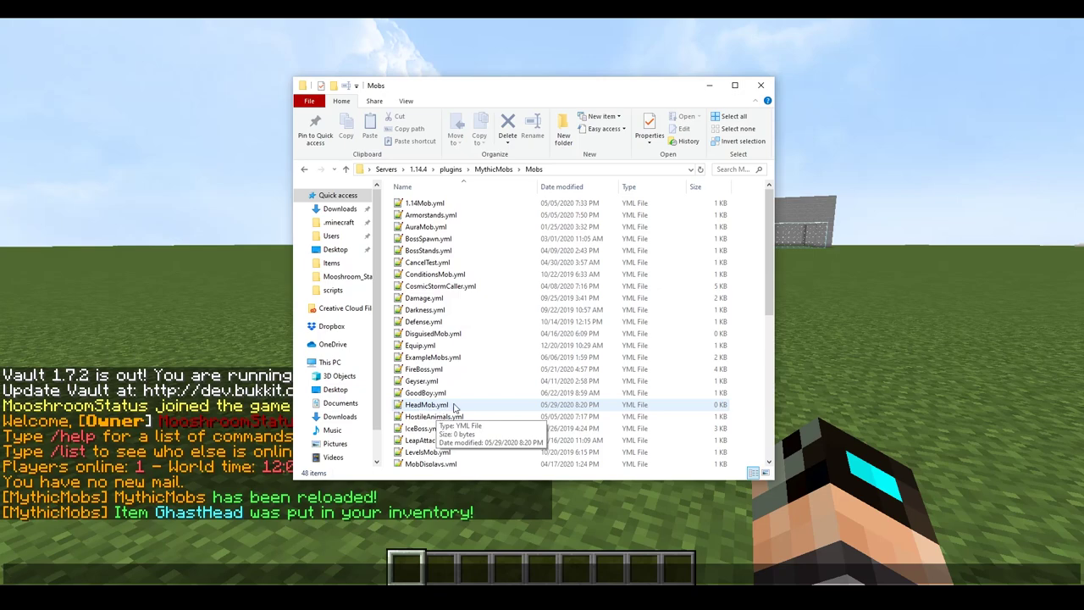
In HeadMob.yml, define HeadMob as a silent Zombie preventing random equipment, item pickup, other drops and sunburn, with MovementSpeed 0.01 and an empty Equipment section
double_click(428, 405)
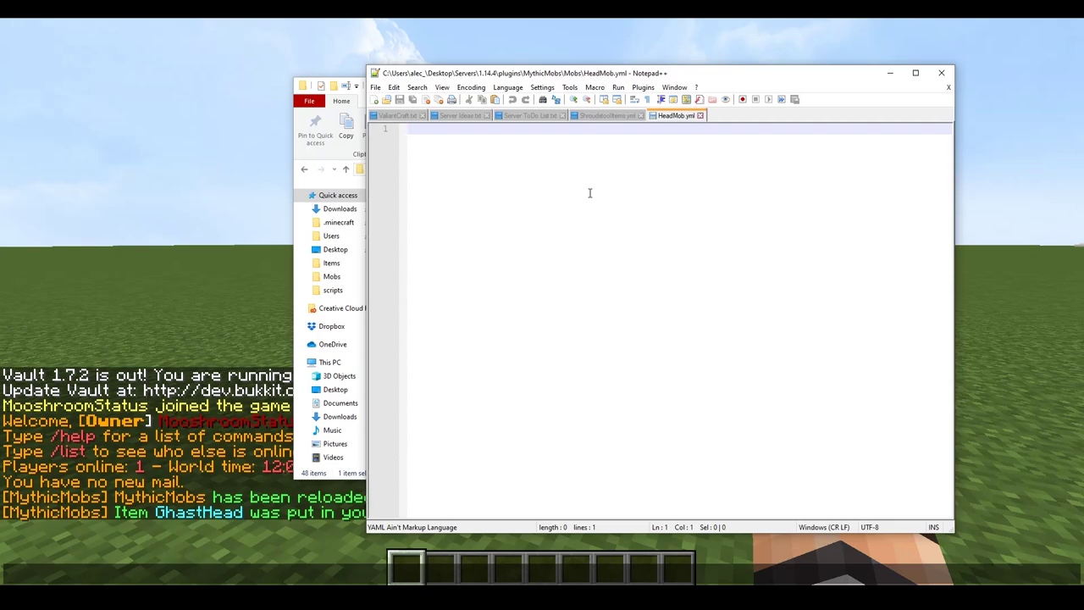
type("HeadMob:   Type: Zombie   Options:     Silent: true     PreventRandomEquipment: true     PreventItemPickup: true     PreventOtherDrops: true     PreventSunburn: true     MovementSpeed: 0.01   Equipment:")
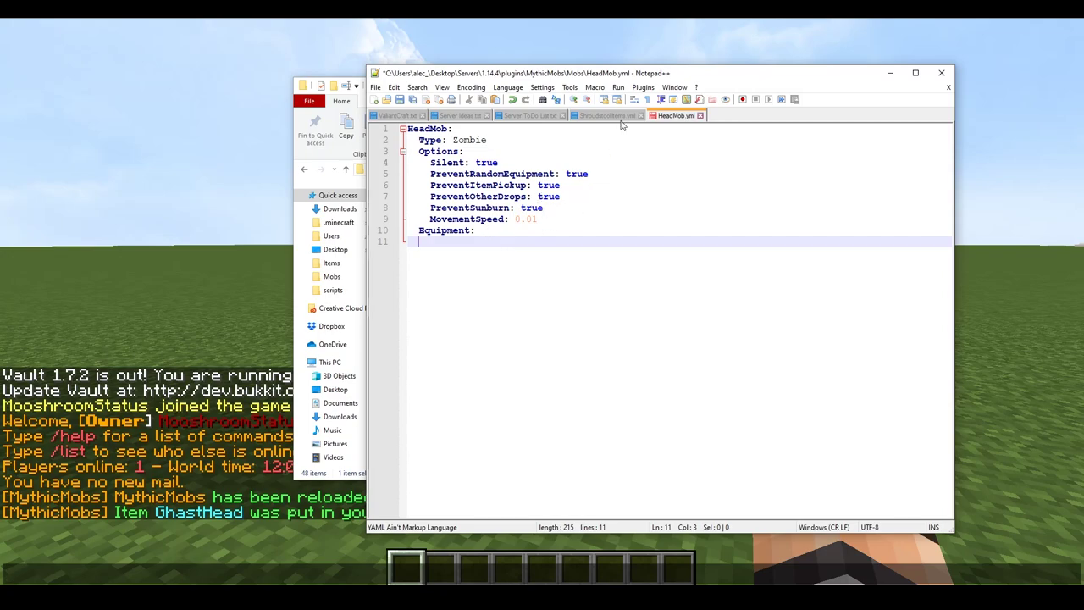
Open HeadMobsItem.yml from the Items subfolder of the MythicMobs plugin folder
left_click(329, 159)
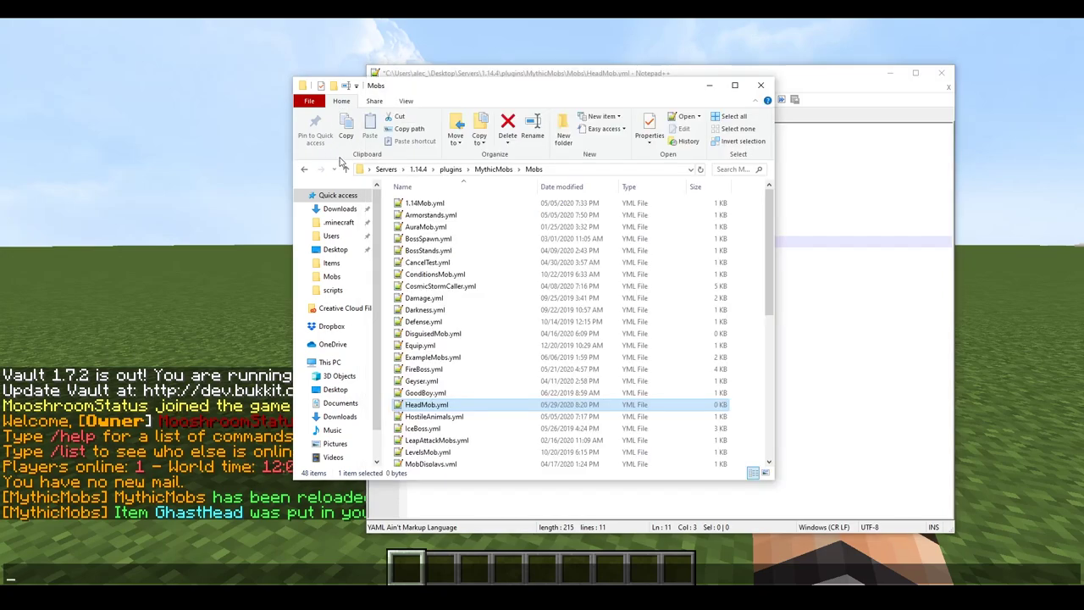
left_click(480, 170)
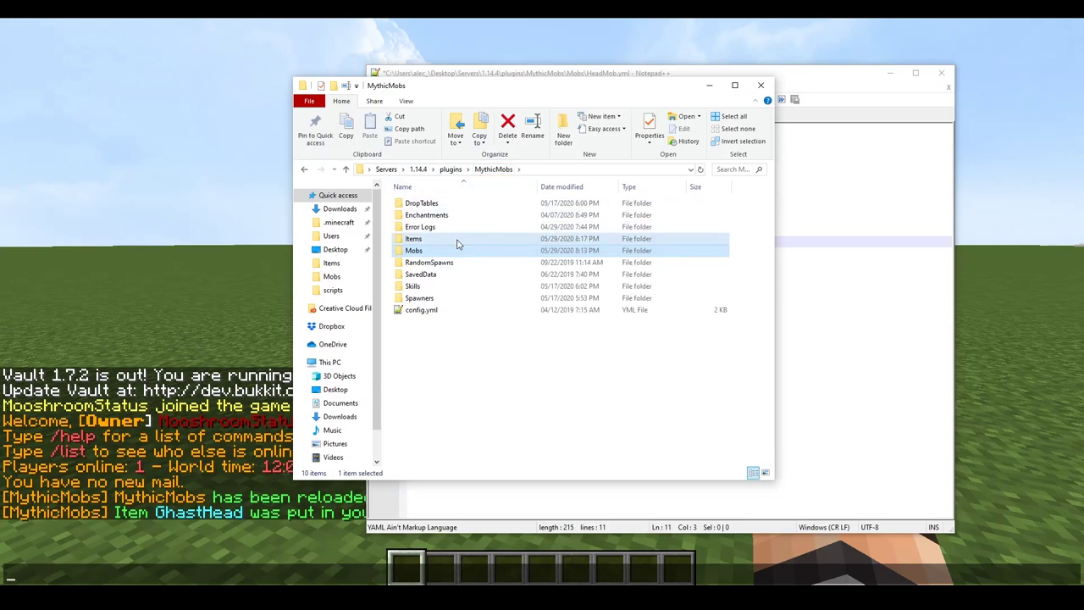
double_click(458, 242)
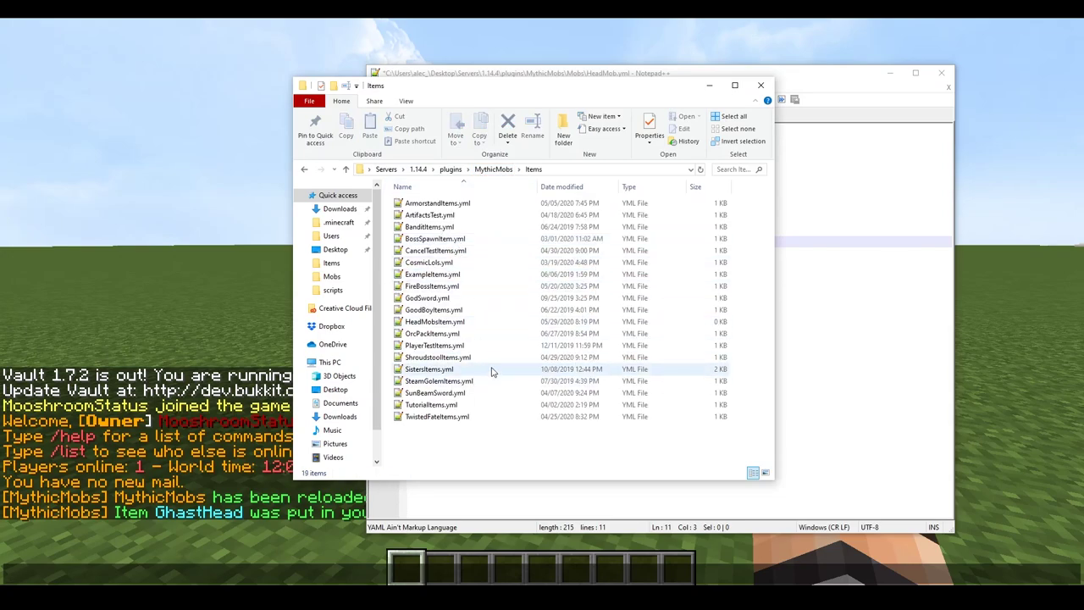
double_click(484, 323)
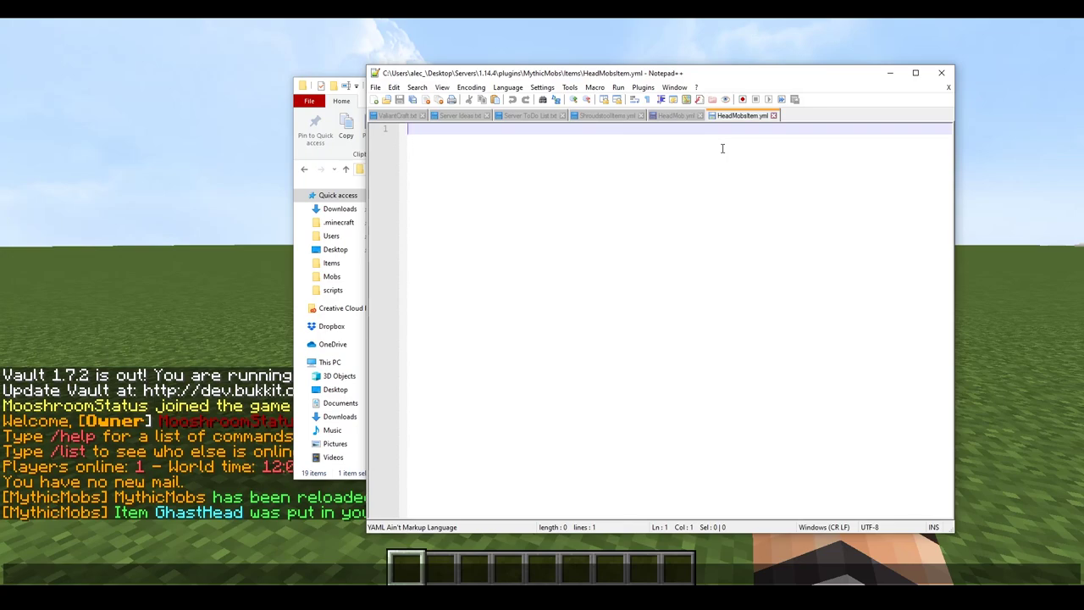
Switch to Chrome and search Google for "minecraft heads"
mouse_move(261, 601)
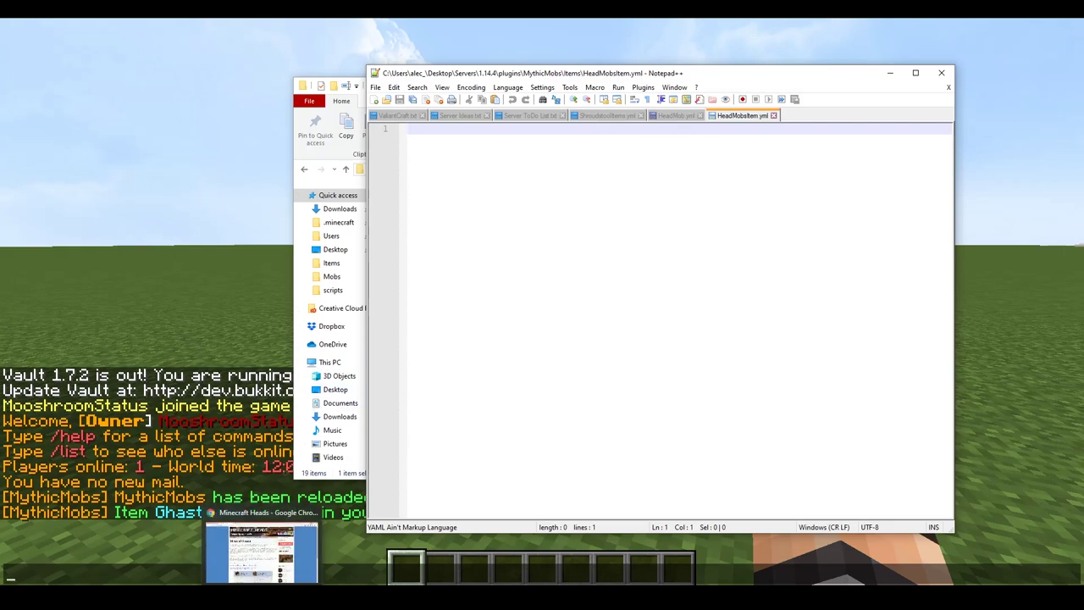
left_click(261, 552)
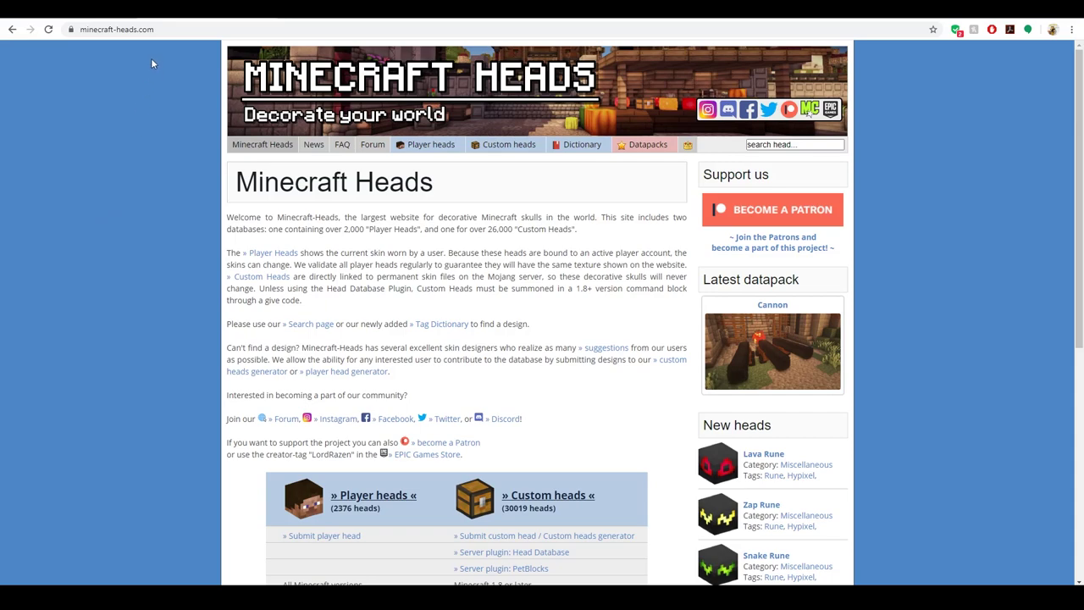
left_click(173, 31)
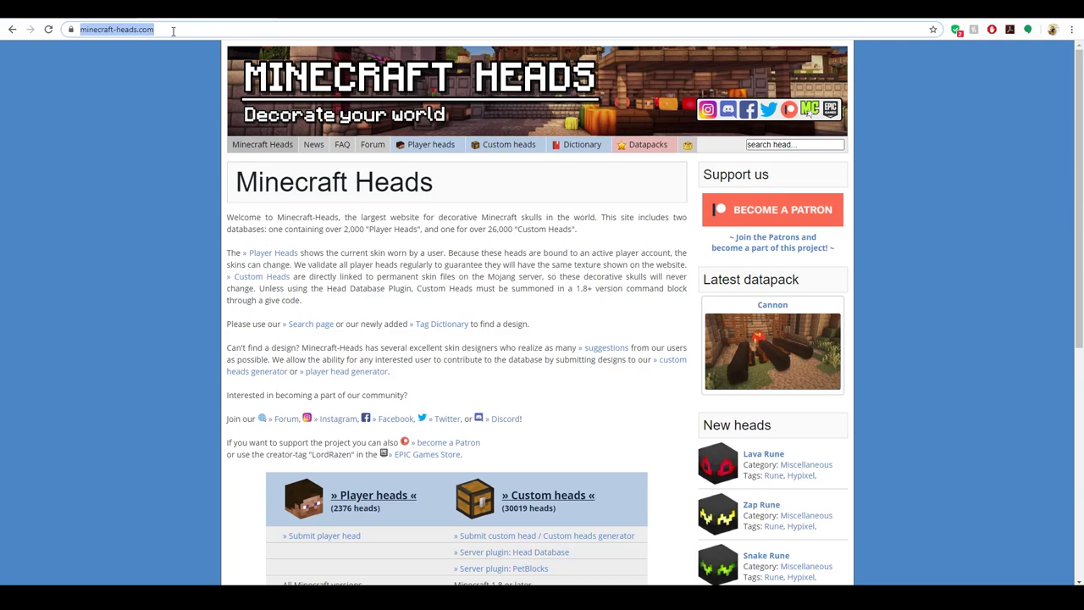
type("minecraft hea")
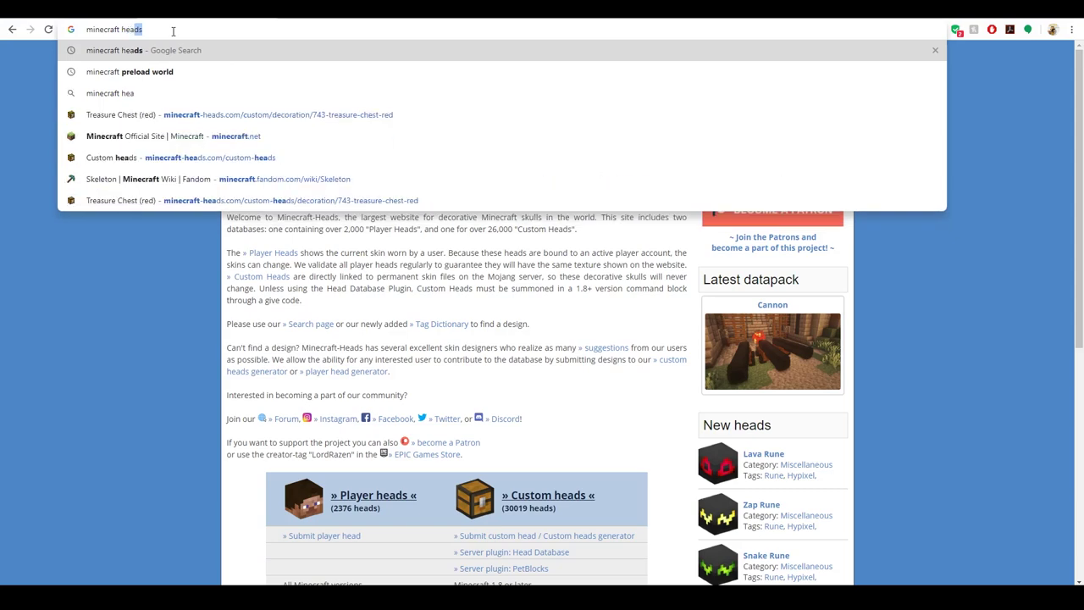
key("Return")
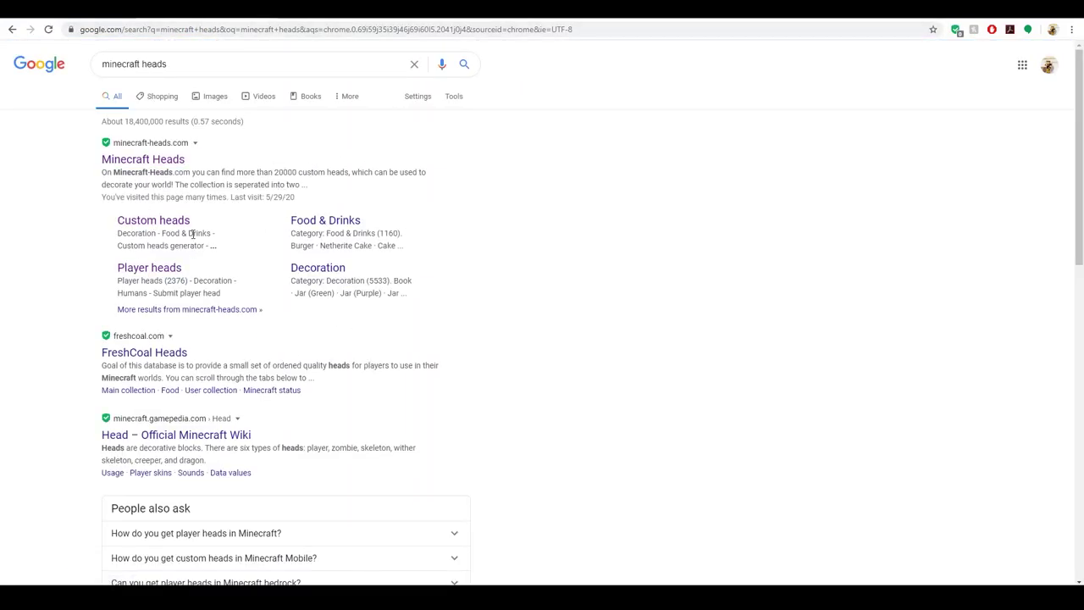
Open the Minecraft Heads site from the search results and go to its Custom heads category
left_click(171, 163)
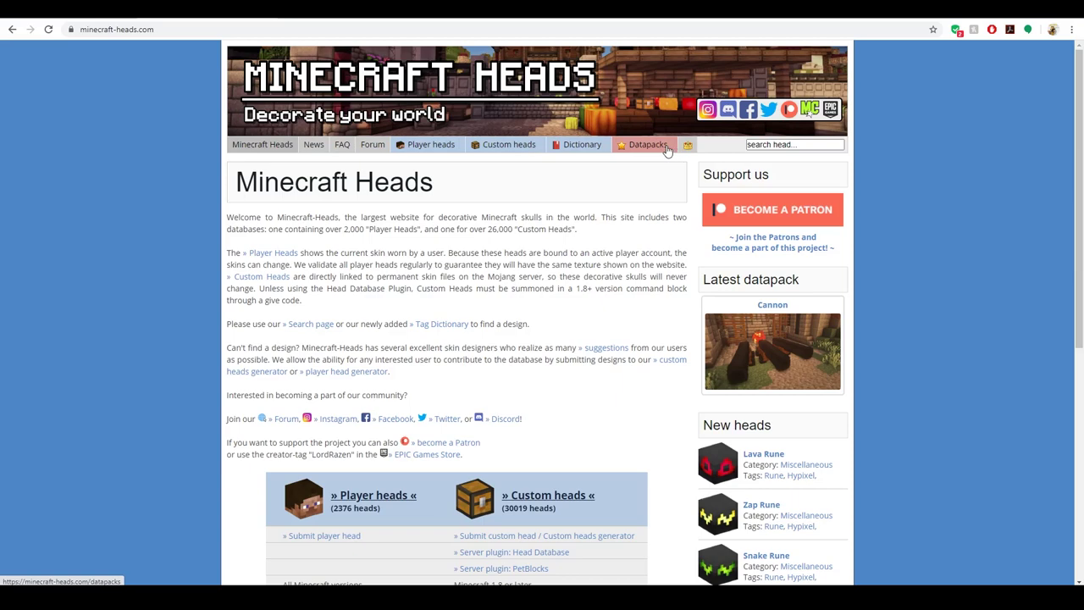
scroll(488, 411, "down", 1)
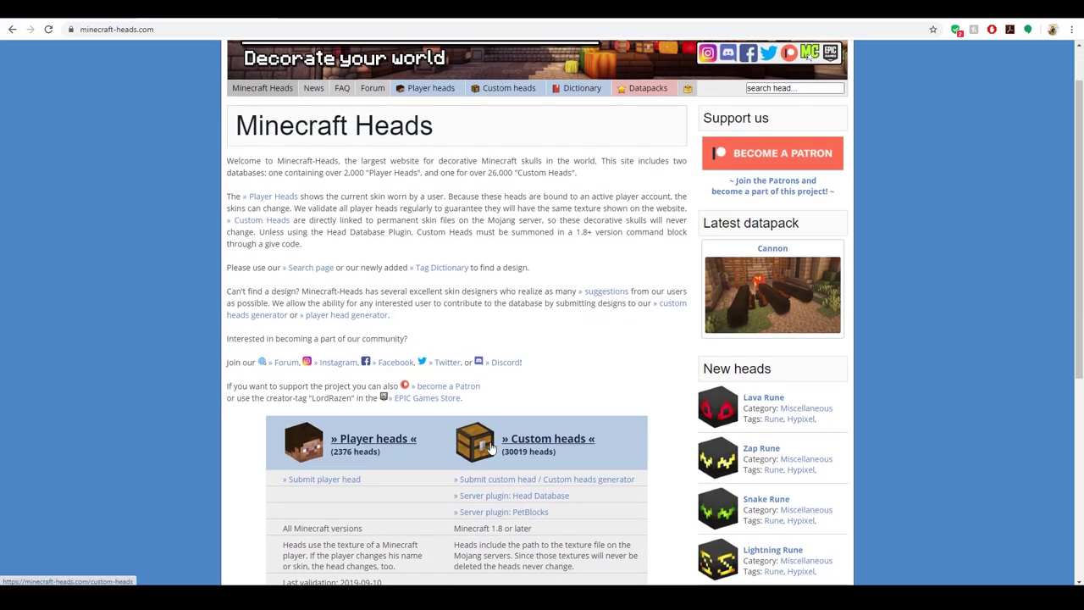
left_click(510, 93)
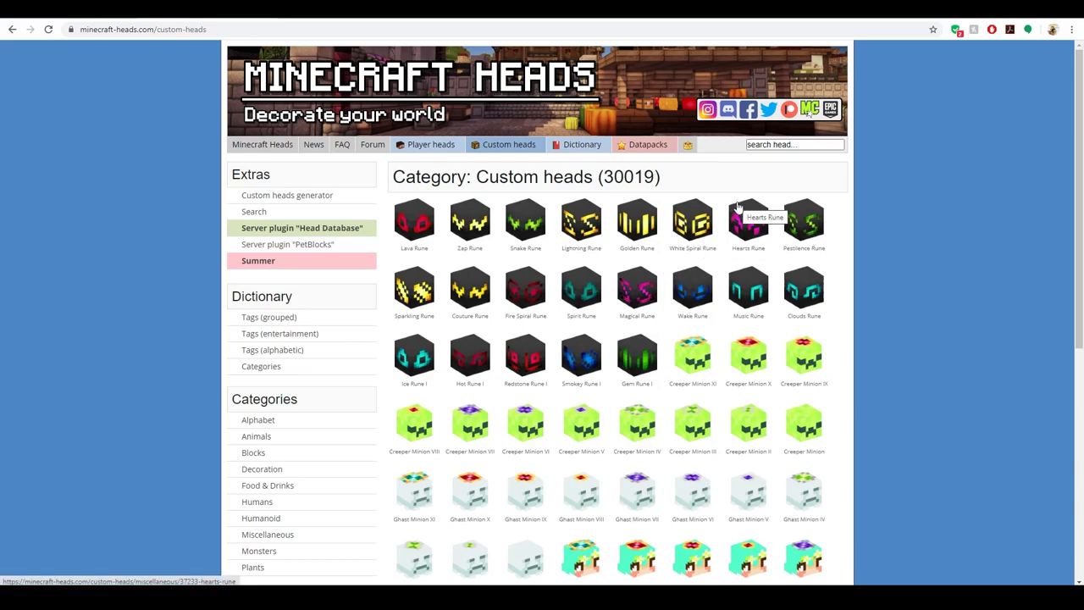
Look through the head categories, the site's search field and the first page of custom heads
scroll(307, 361, "down", 2)
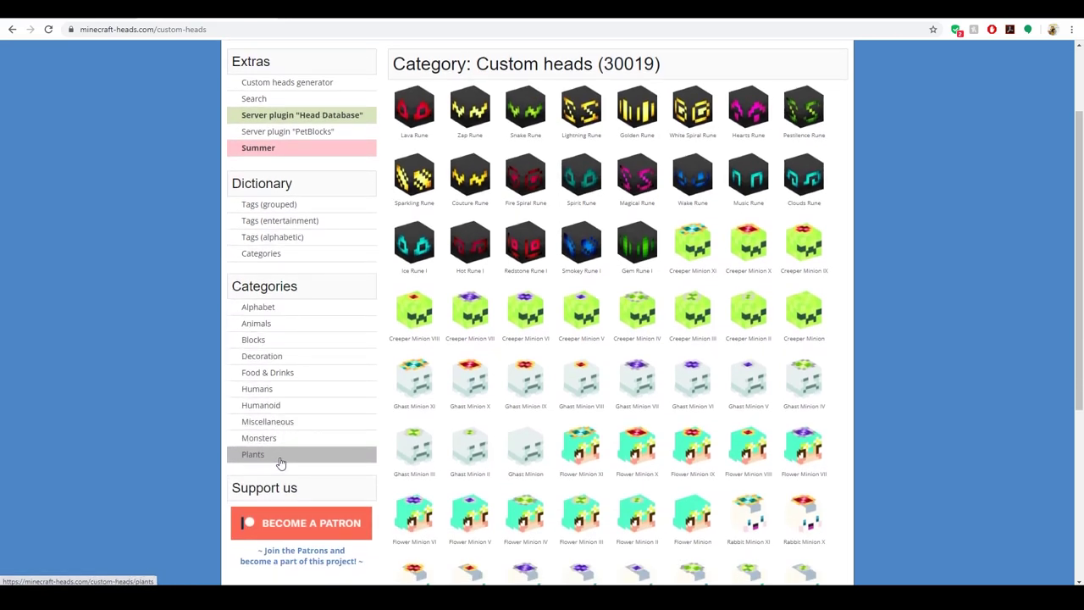
scroll(281, 463, "up", 2)
left_click(790, 148)
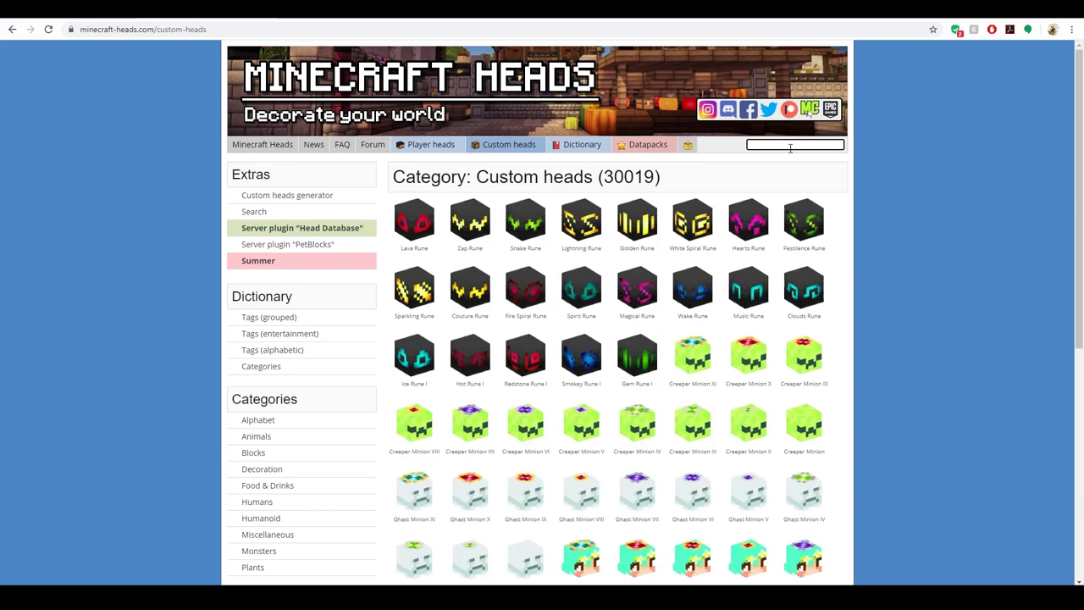
left_click(818, 180)
scroll(732, 292, "down", 1)
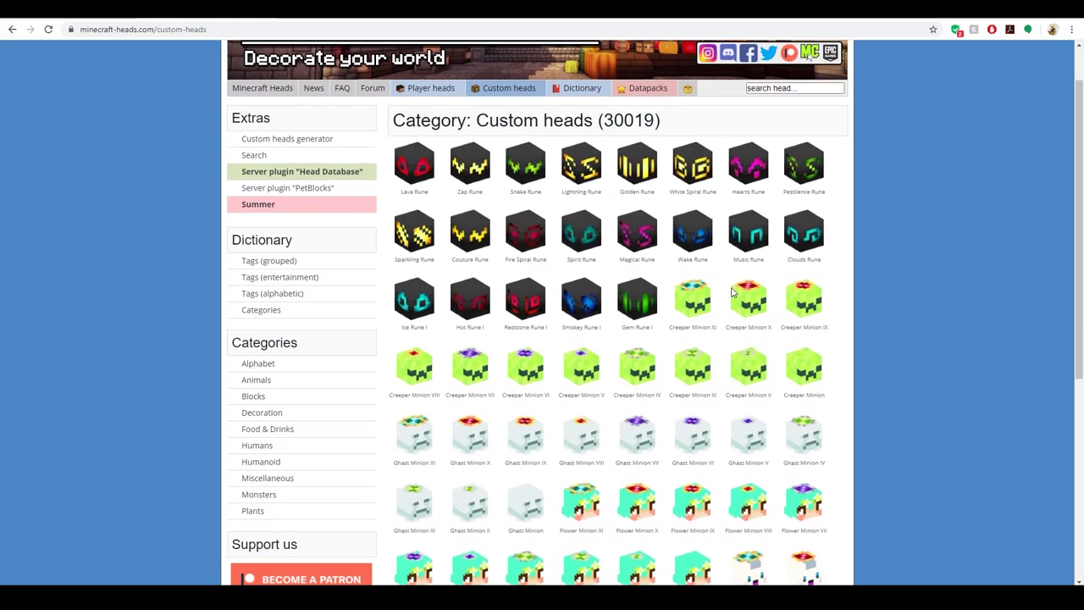
scroll(732, 292, "down", 1)
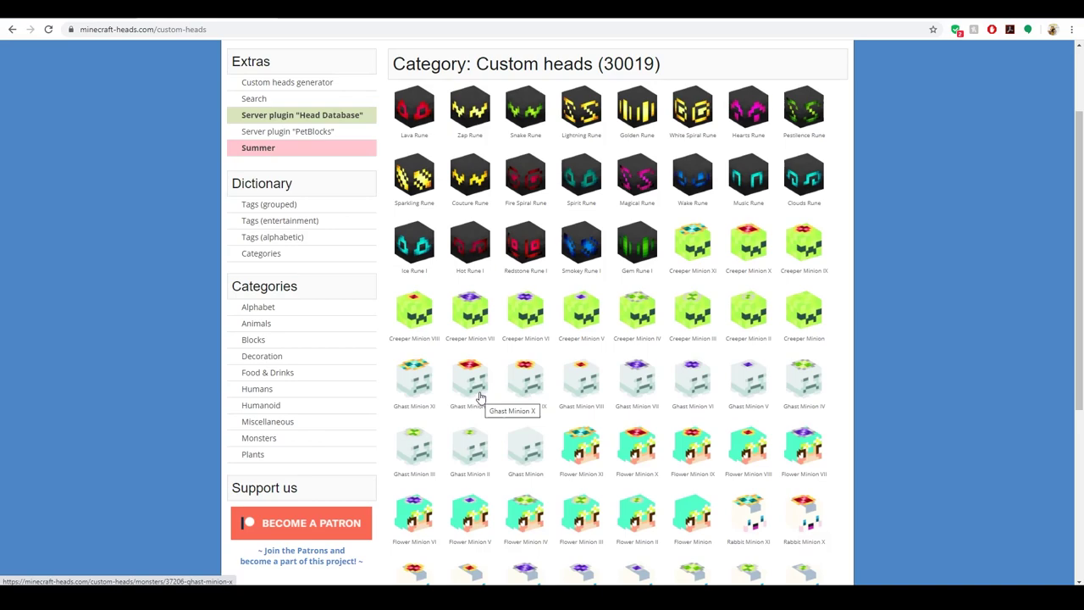
scroll(479, 397, "down", 1)
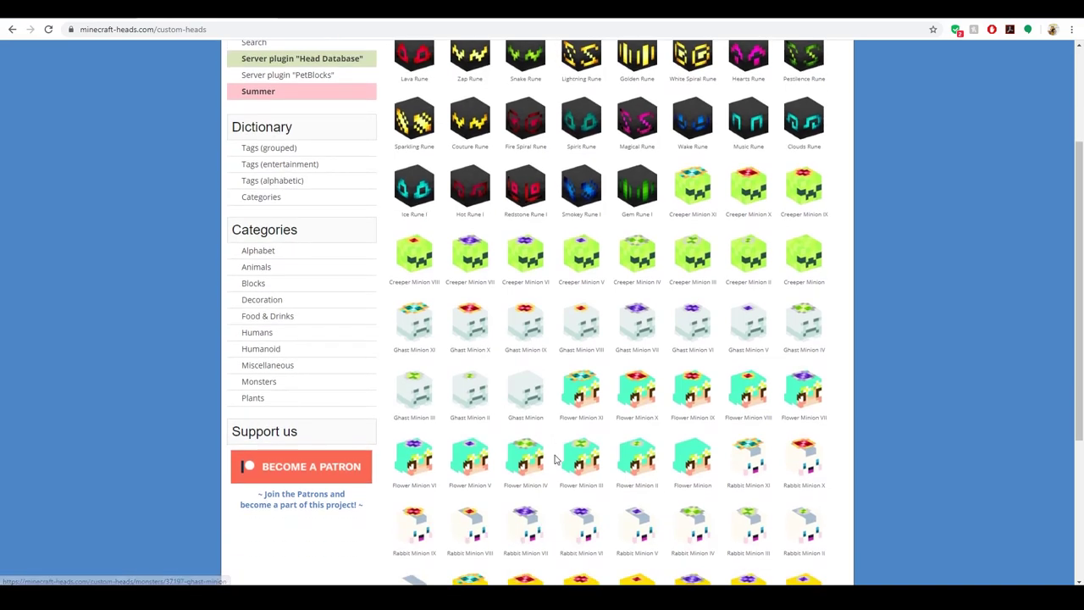
scroll(555, 457, "down", 3)
scroll(644, 506, "down", 1)
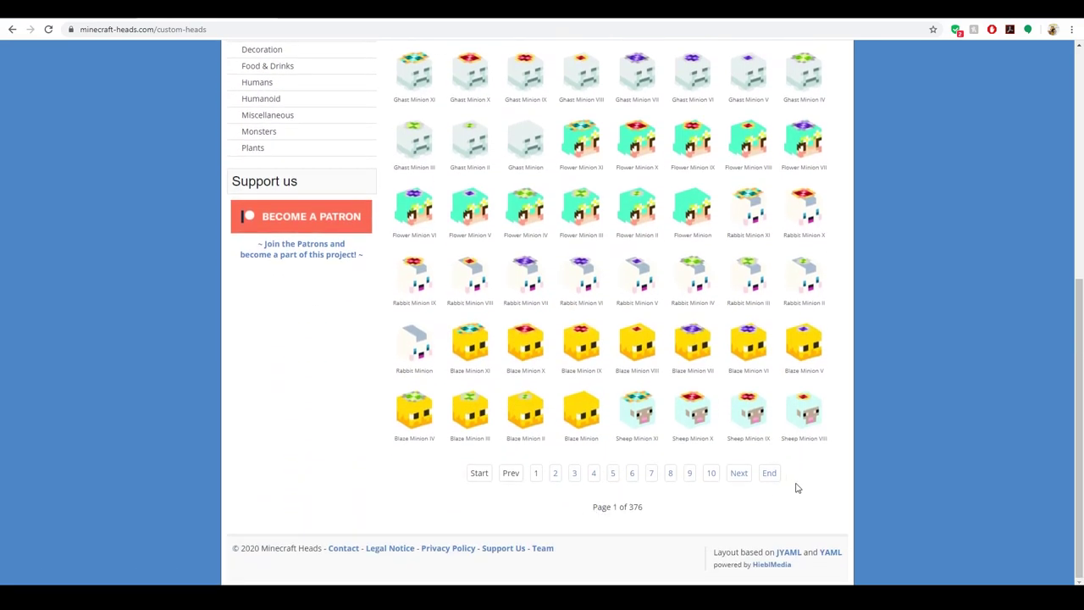
scroll(788, 484, "up", 3)
scroll(593, 343, "up", 2)
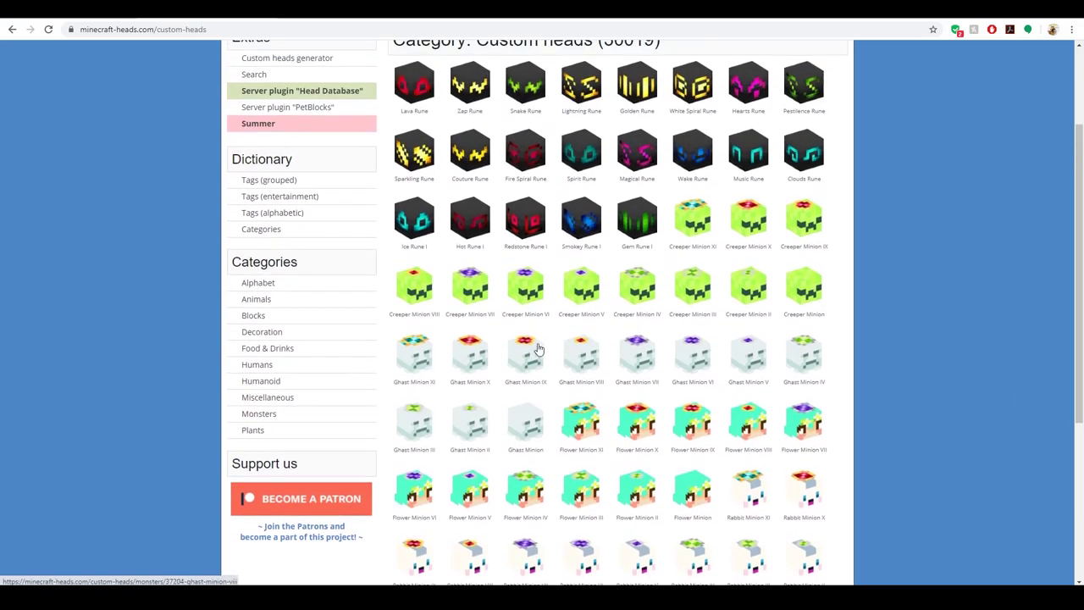
Open the Ghast Minion X head's page and copy its texture Value from the Other section
left_click(484, 369)
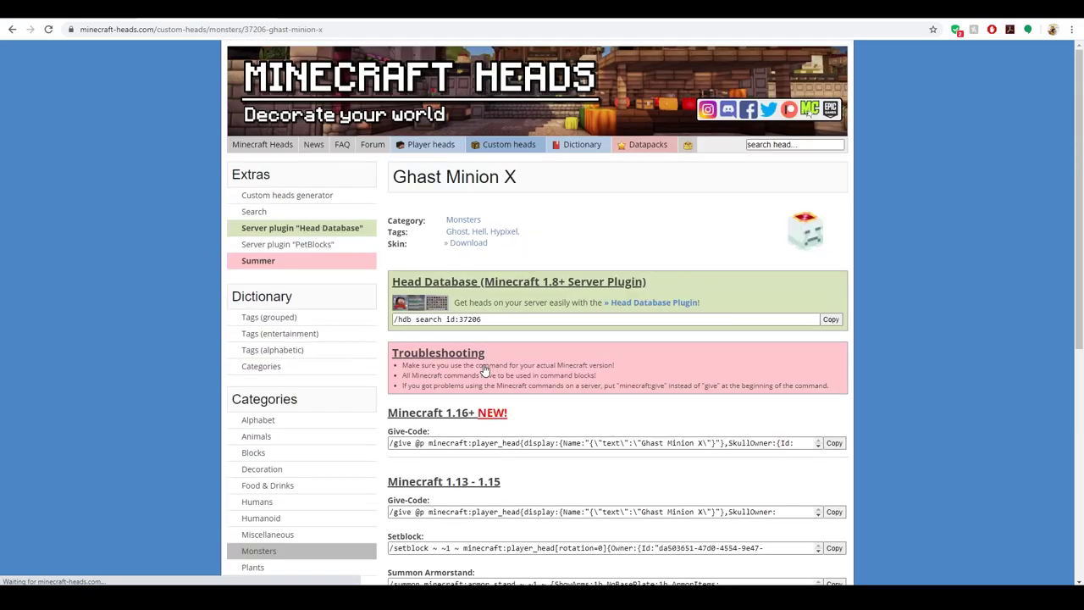
scroll(775, 360, "down", 4)
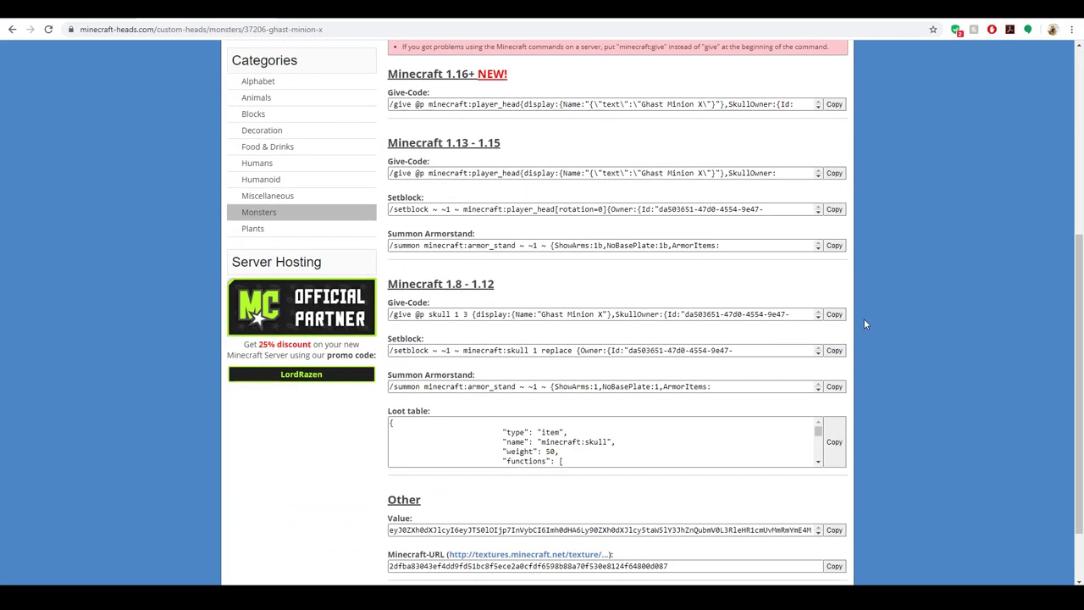
scroll(868, 320, "down", 1)
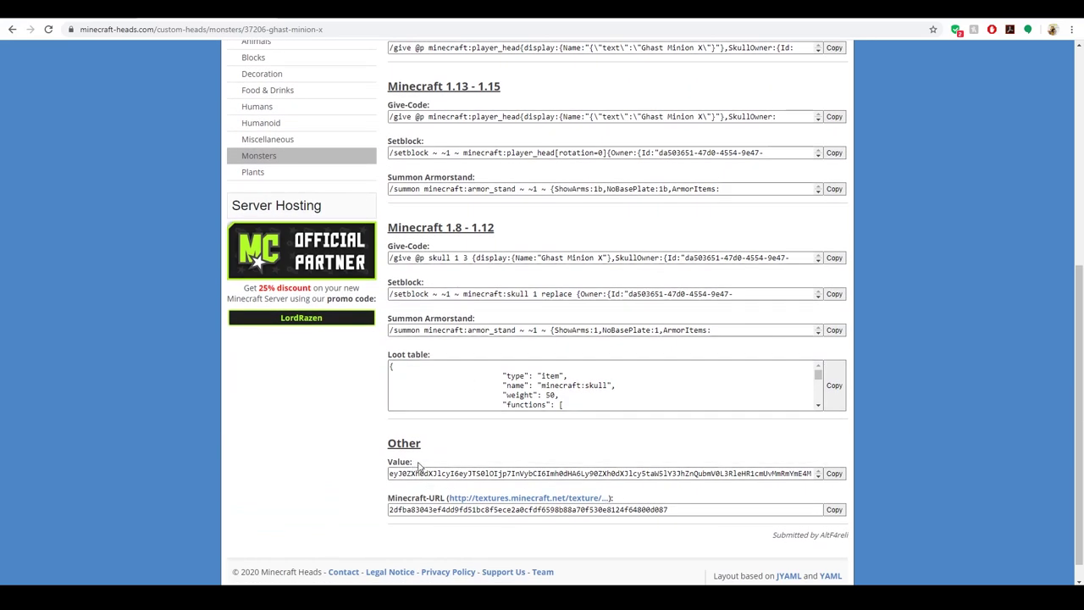
left_click_drag(410, 462, 398, 462)
left_click(715, 456)
left_click(835, 473)
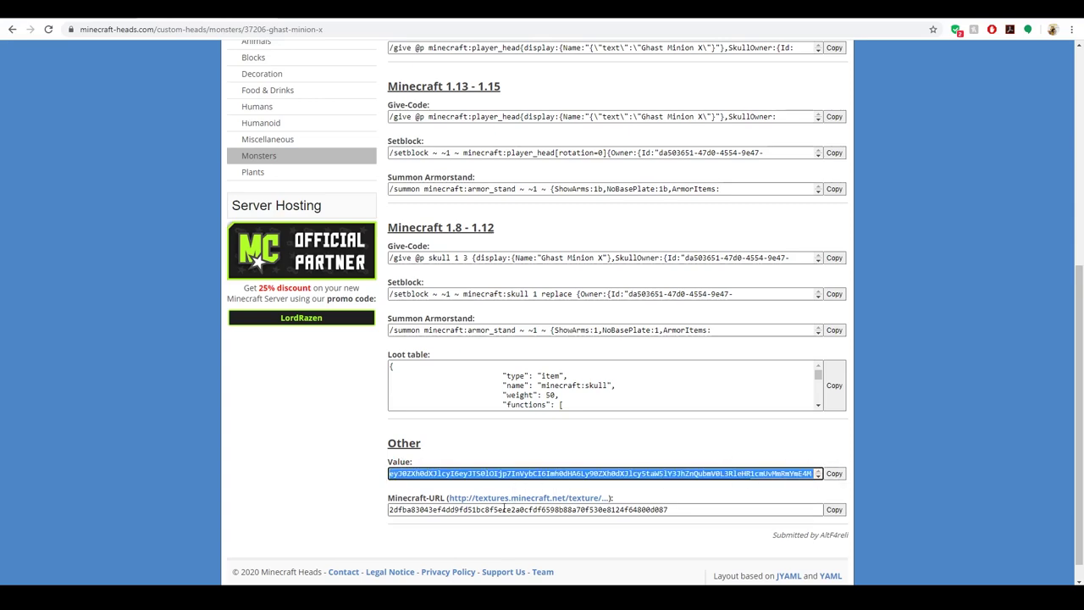
Switch to Notepad++ and start a GhastHead item in HeadMobsItem.yml with Id PLAYER_HEAD
key("alt+Tab")
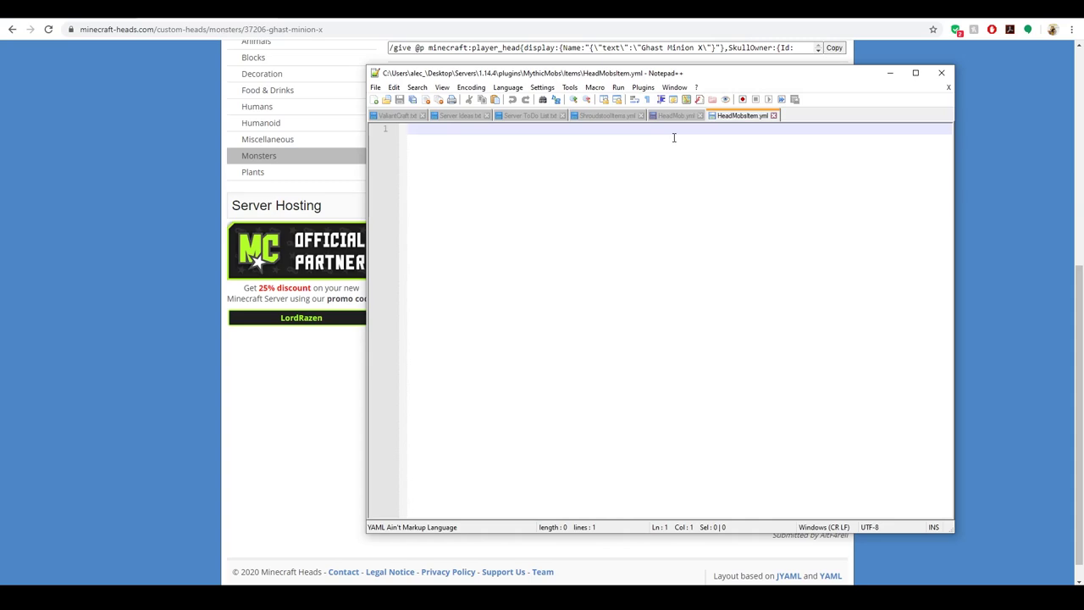
type("GhastHead:")
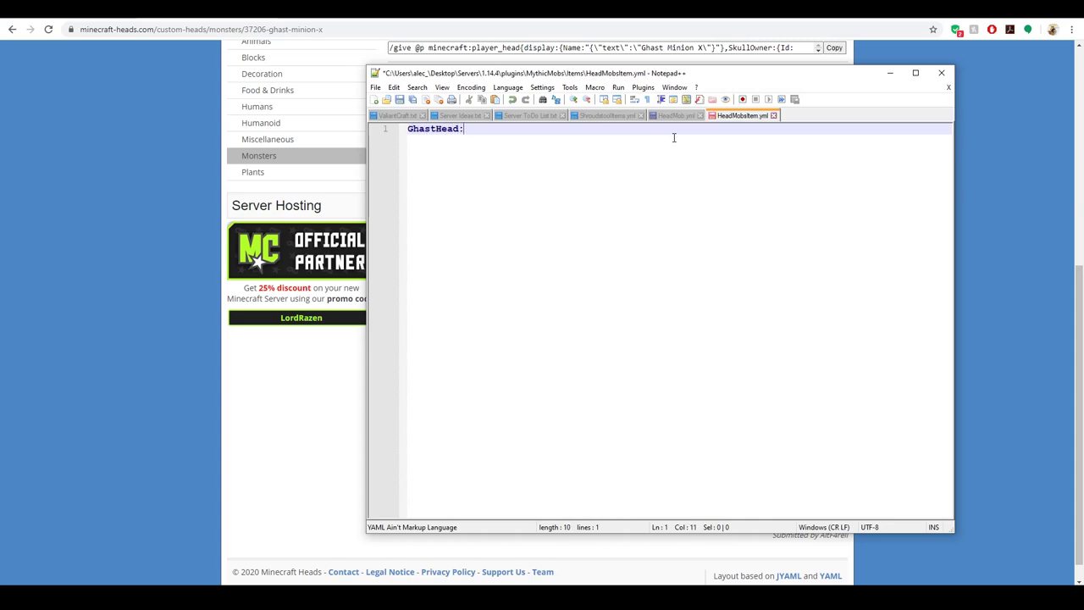
key("Return")
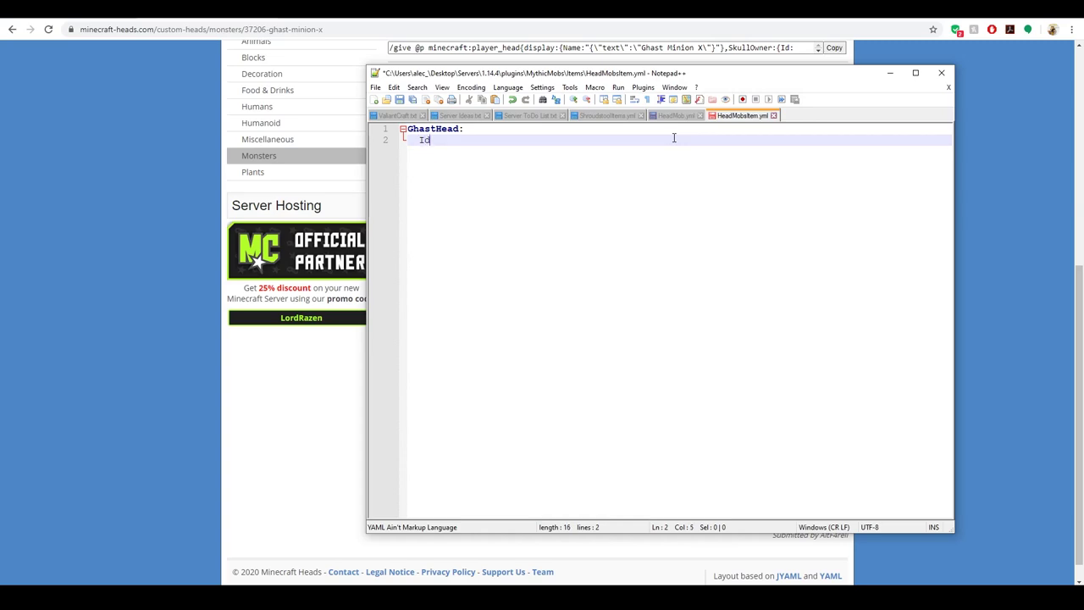
type("Id: PLAYER_")
type("HEAD")
key("Return")
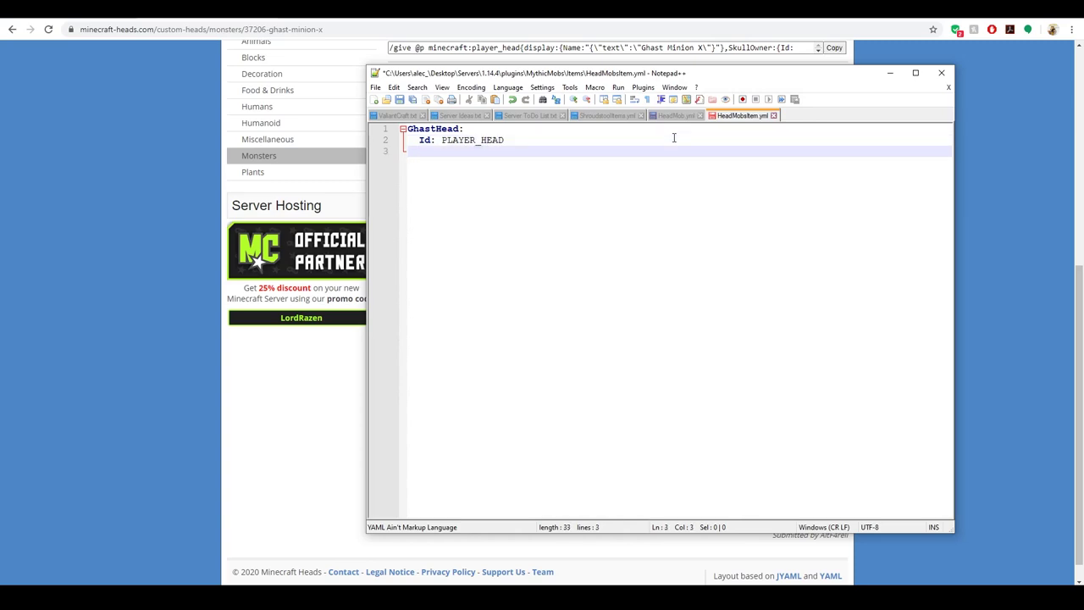
Give the GhastHead item a Display line with the name 'Ghast Head'
type("Display:")
type(" 'Ghast Head'")
key("BackSpace")
type("Ghast Head'")
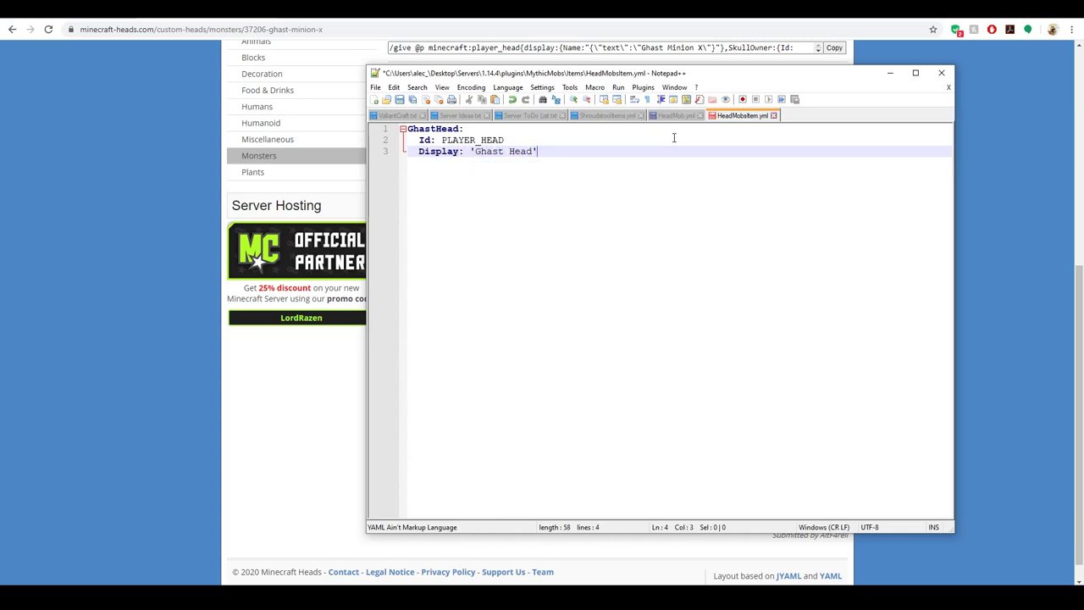
Add a Lore section containing a single empty '' entry to the GhastHead item
key("Return")
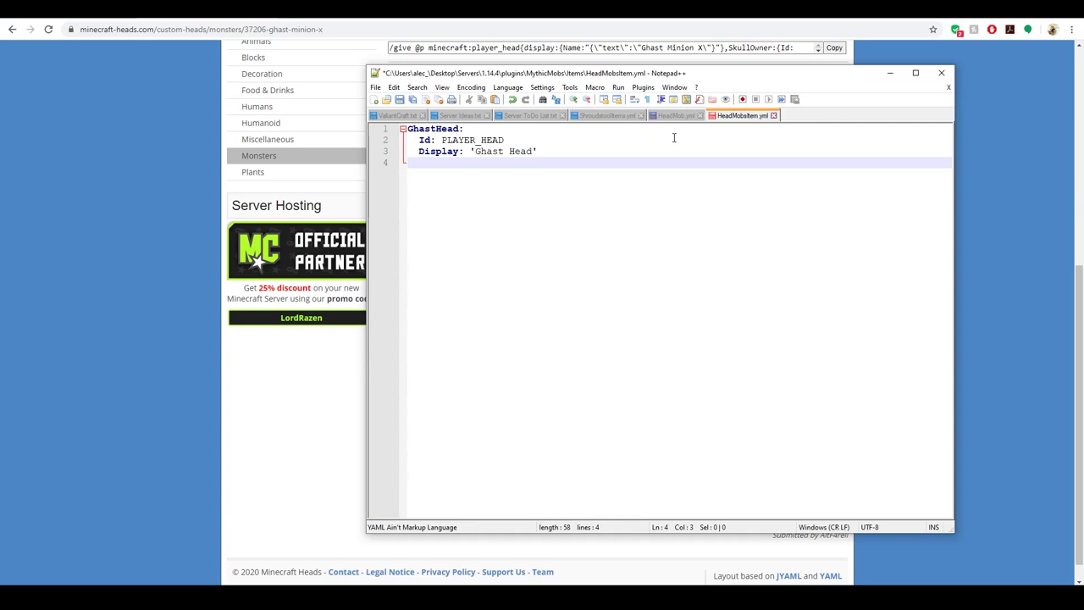
type("Lore:")
key("Return")
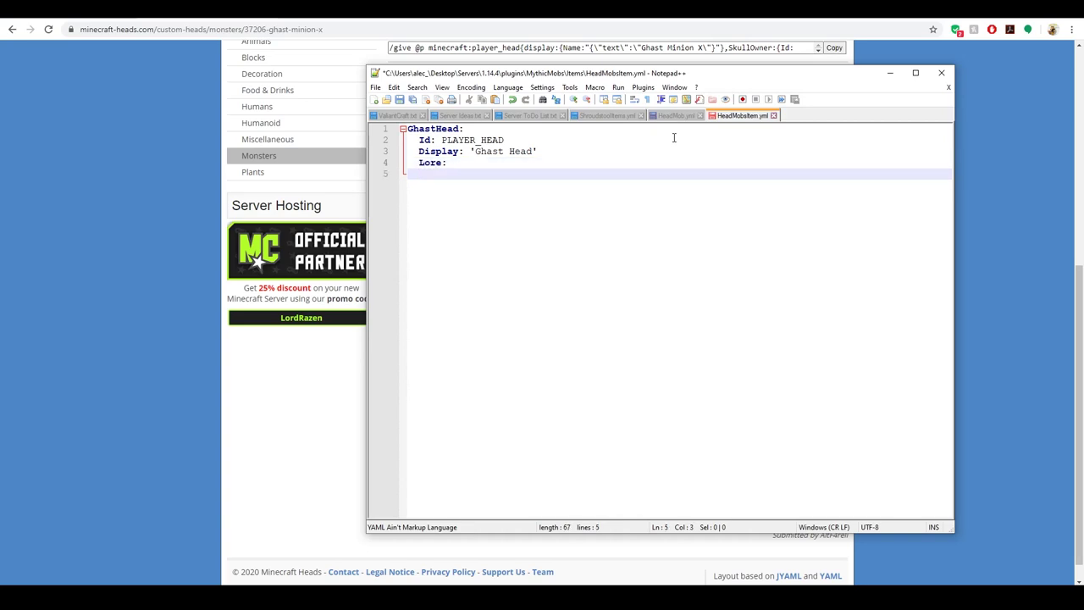
type("- ''")
key("Return")
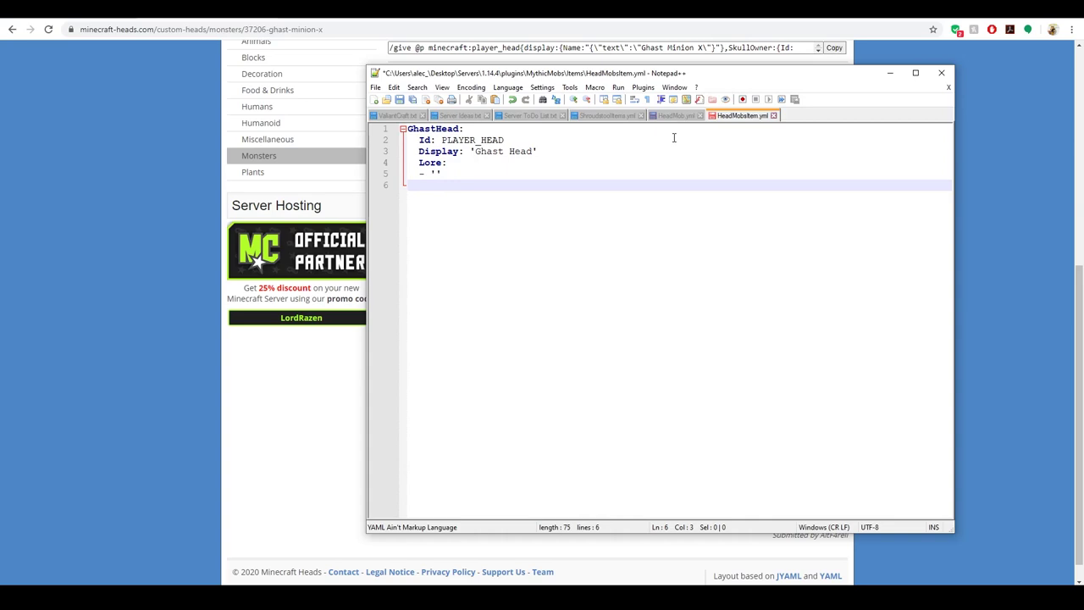
Add an Options section with SkinTexture set to the copied texture value, and save HeadMobsItem.yml
type("Options:")
key("Return")
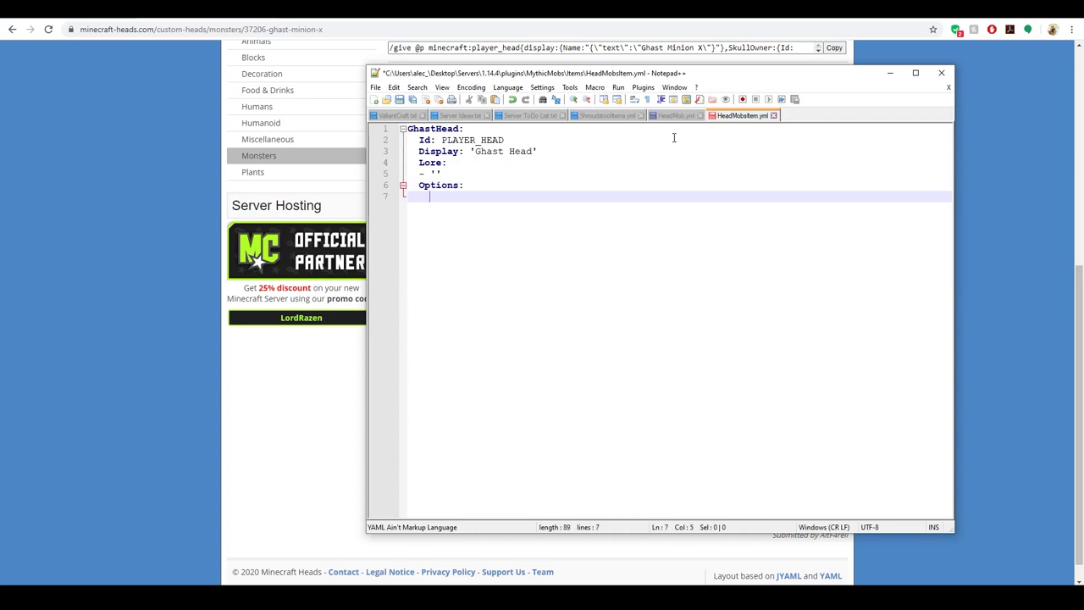
type("SkinTexture:")
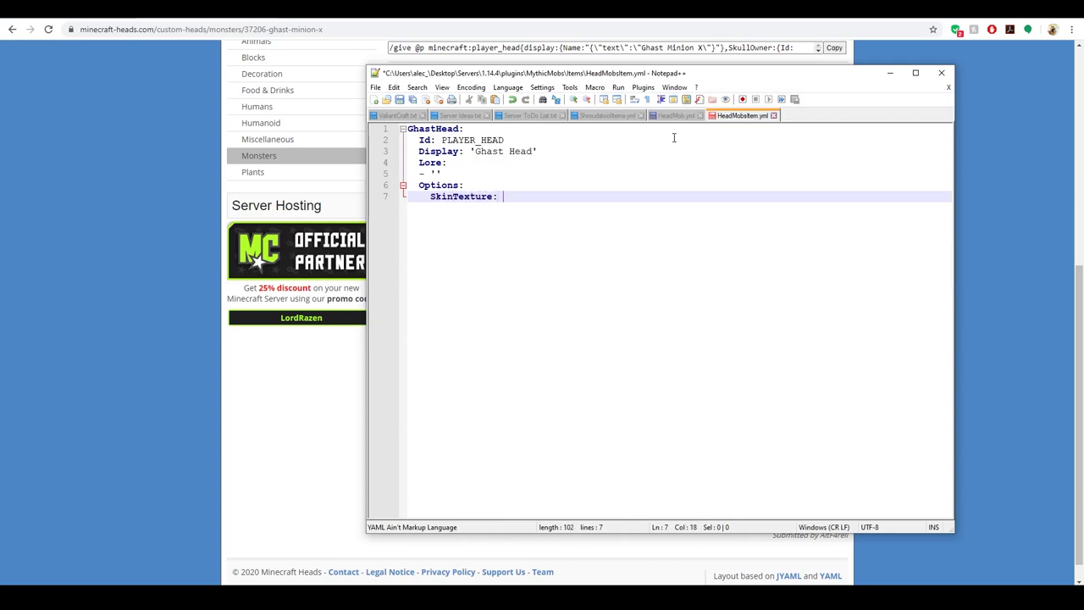
key("ctrl+v")
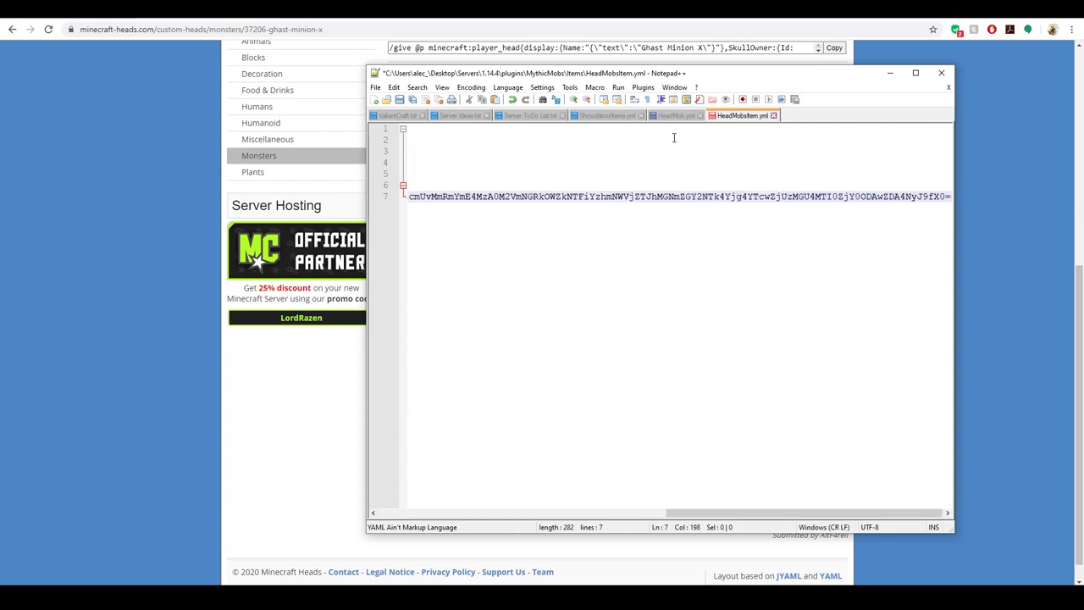
key("ctrl+s")
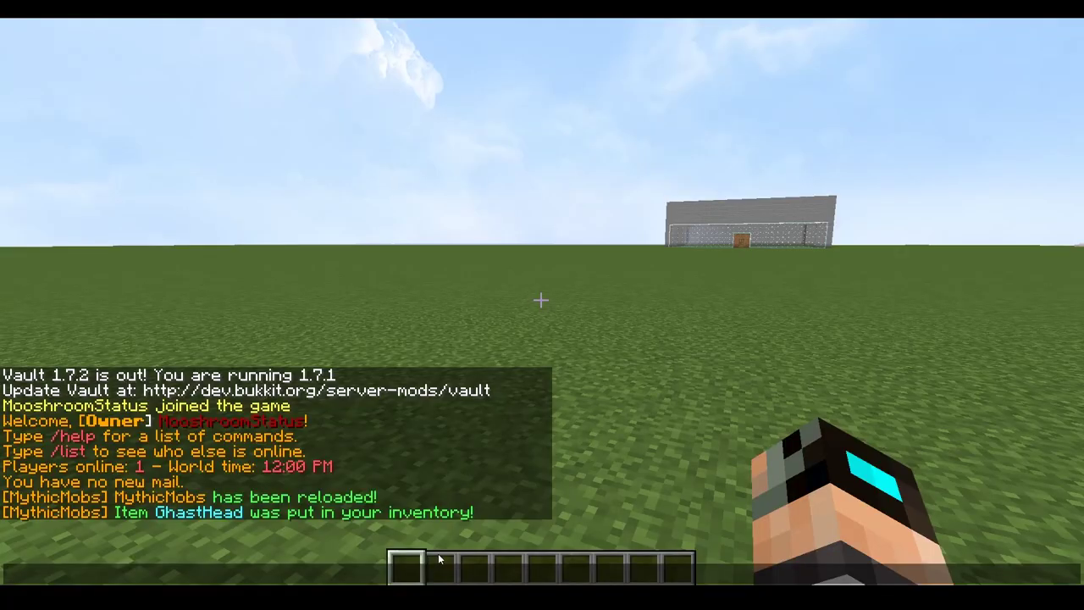
Switch to Minecraft and reload the plugin with the command /mm reload
key("Escape")
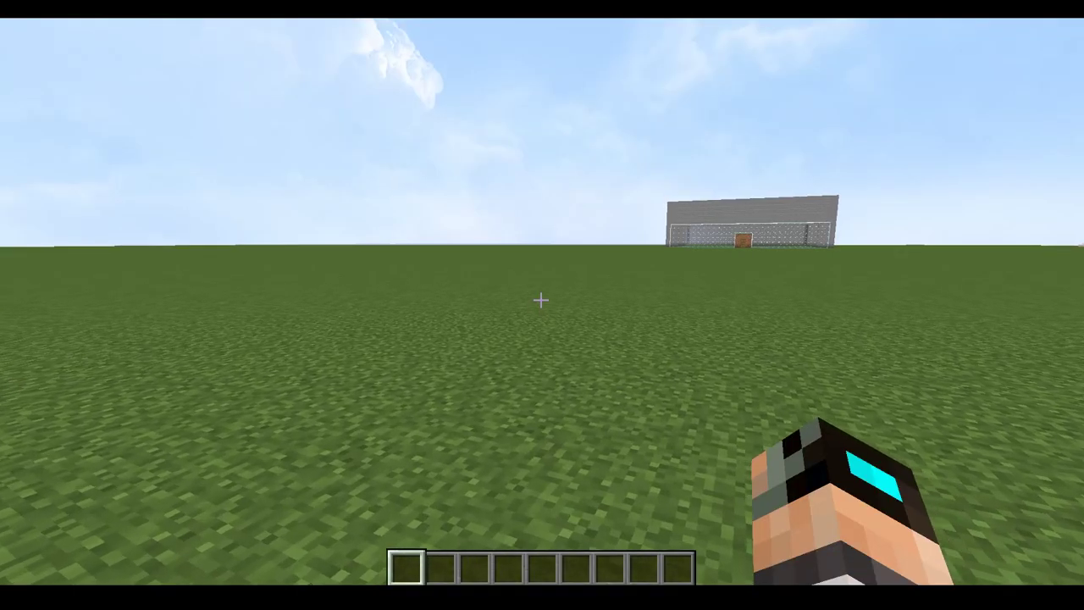
type("/")
type("mm reload")
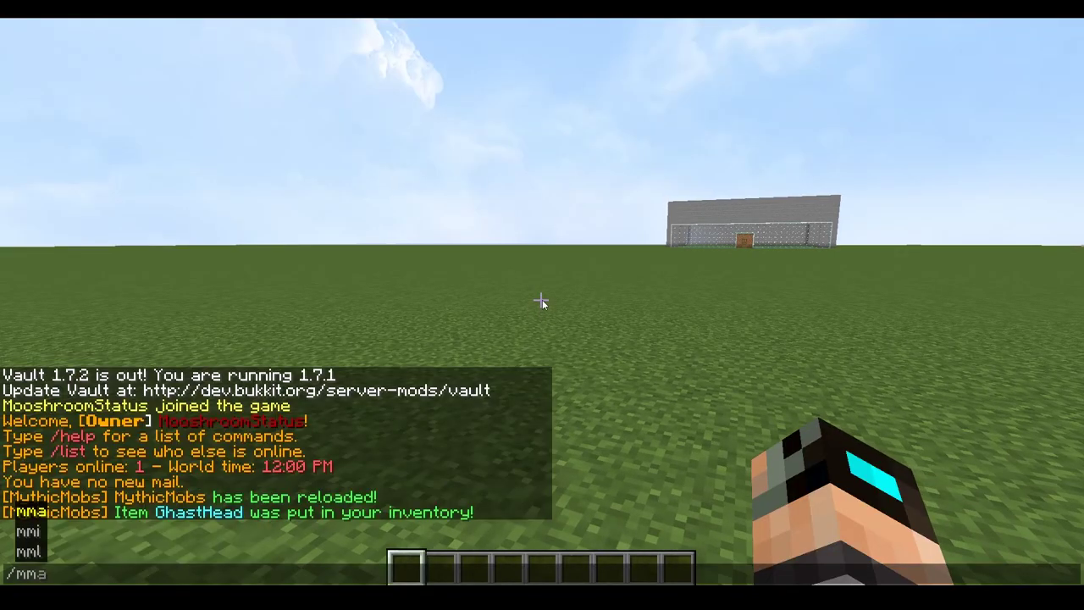
key("Return")
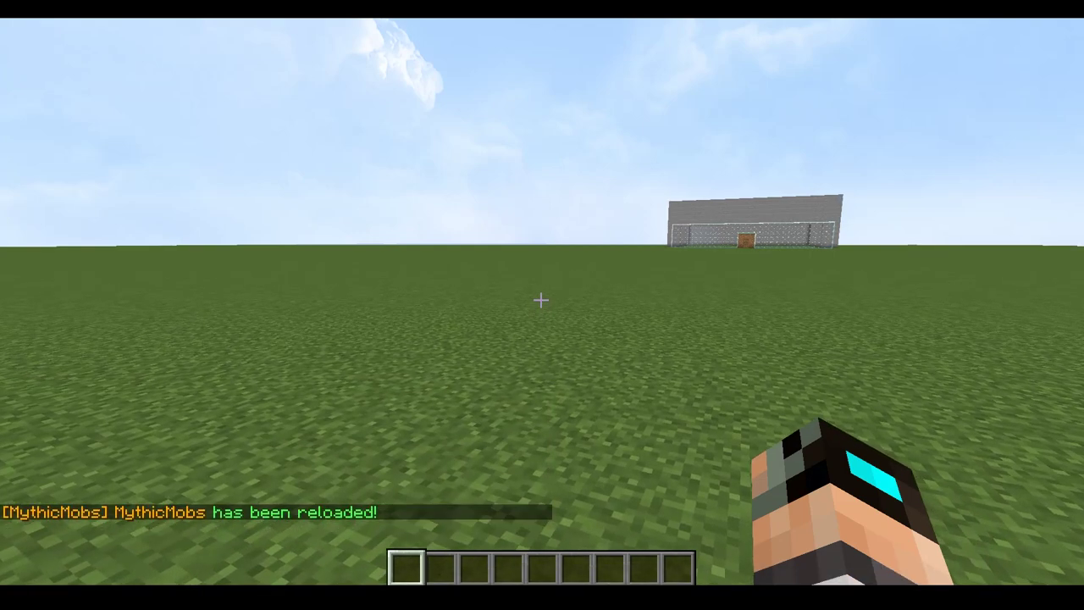
Give yourself the custom head with the command /mm i get GhastHead
type("/mm ")
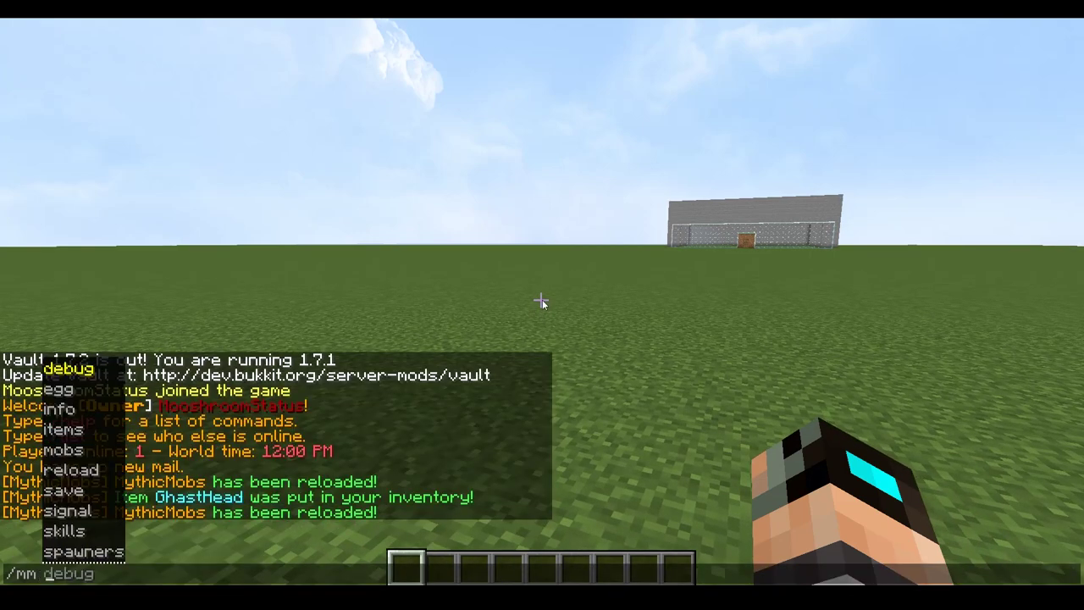
type("i get G")
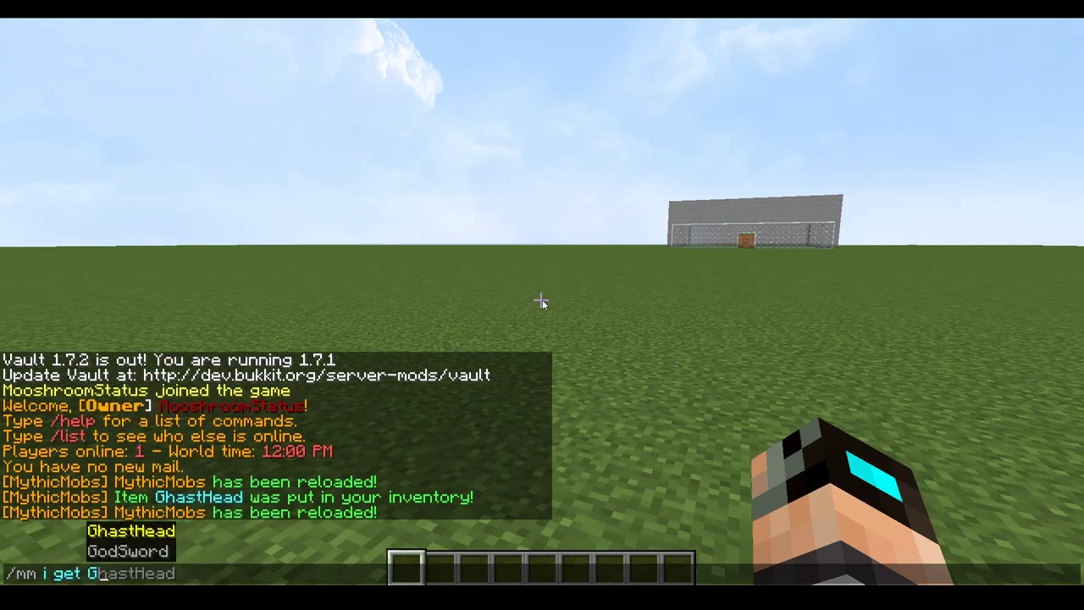
key("Tab")
key("Return")
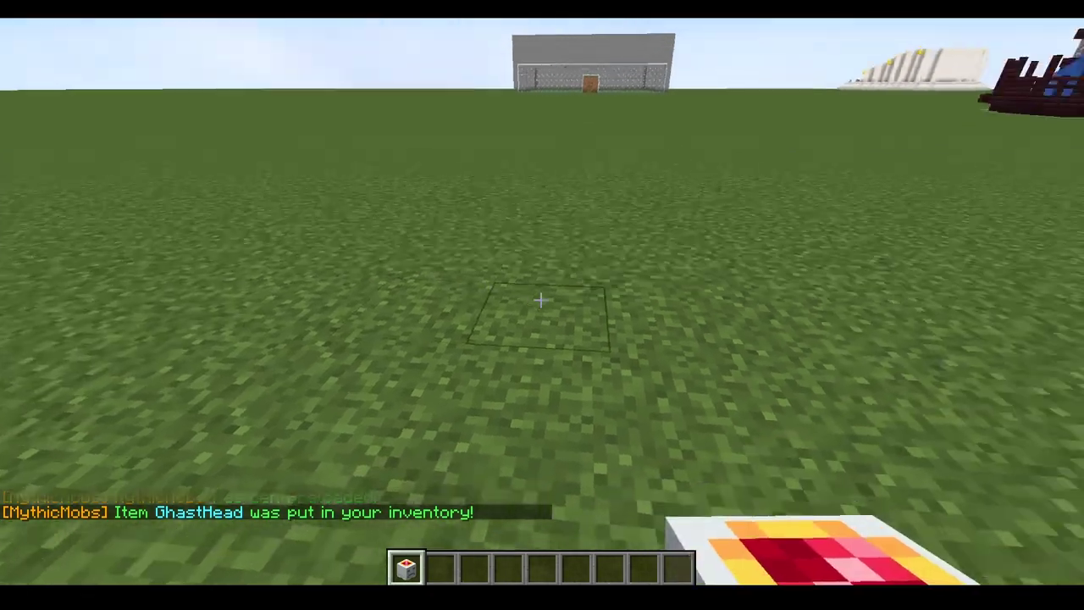
Equip the Ghast Head as the character's helmet and view the character from the front in third person
key("e")
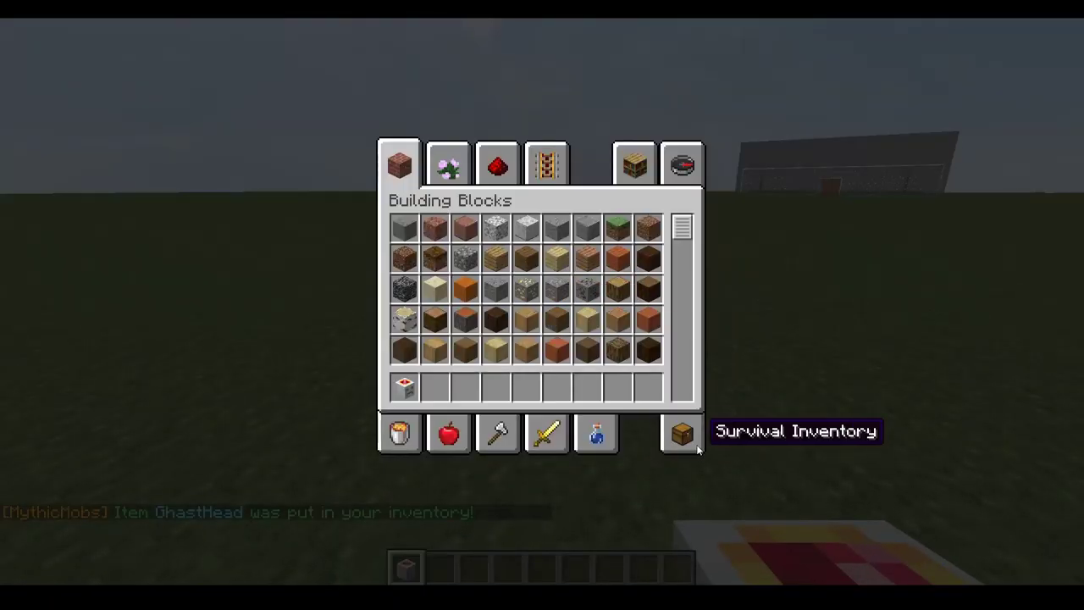
left_click(684, 433)
key("e")
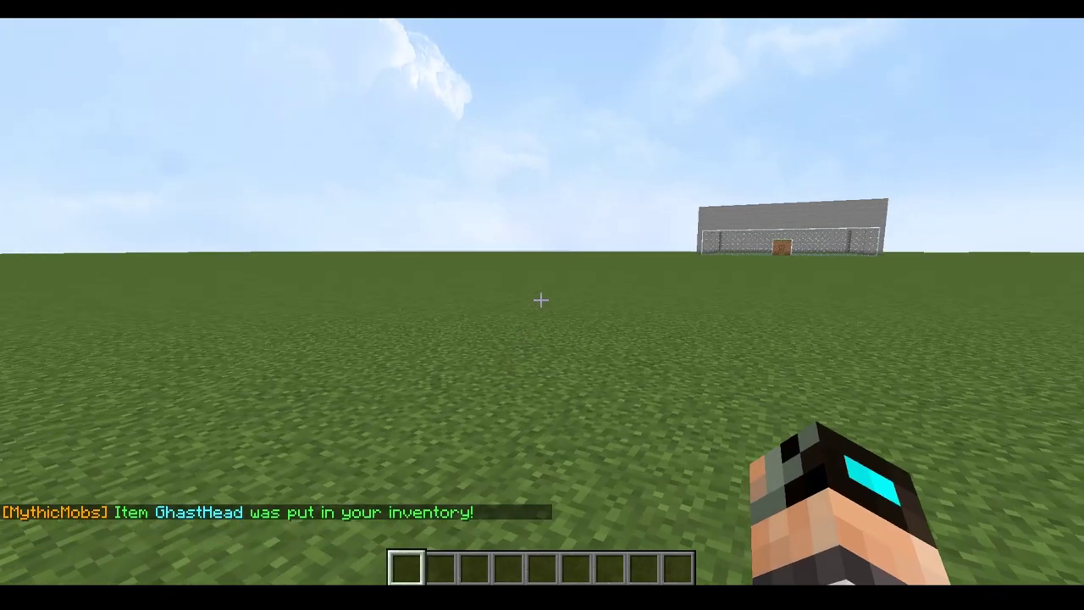
key("F5")
key("F5")
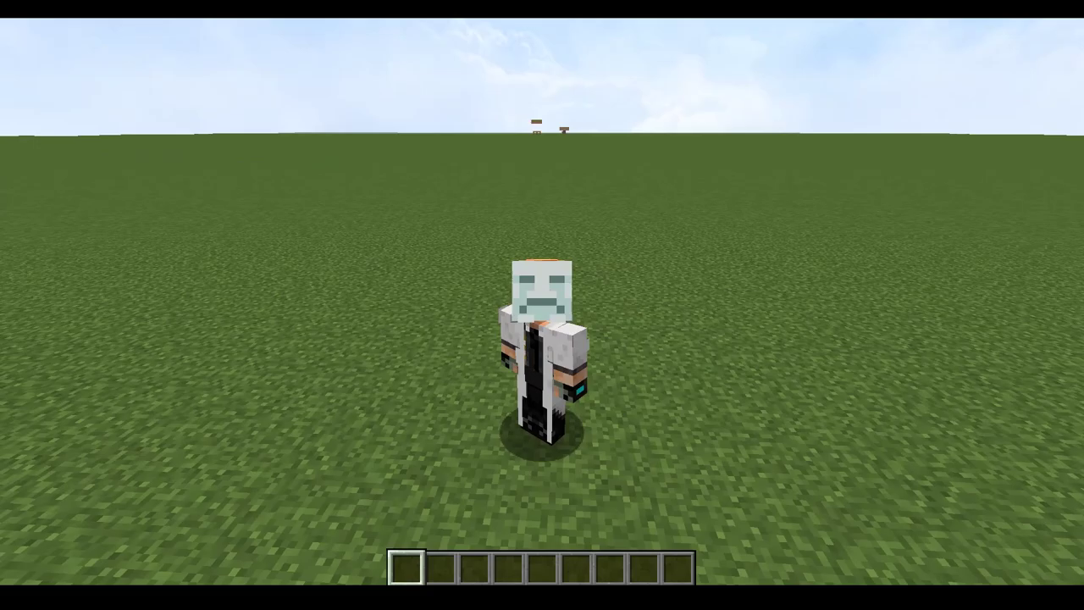
Take the Ghast Head off, put it in the first hotbar slot and return to first-person view
key("e")
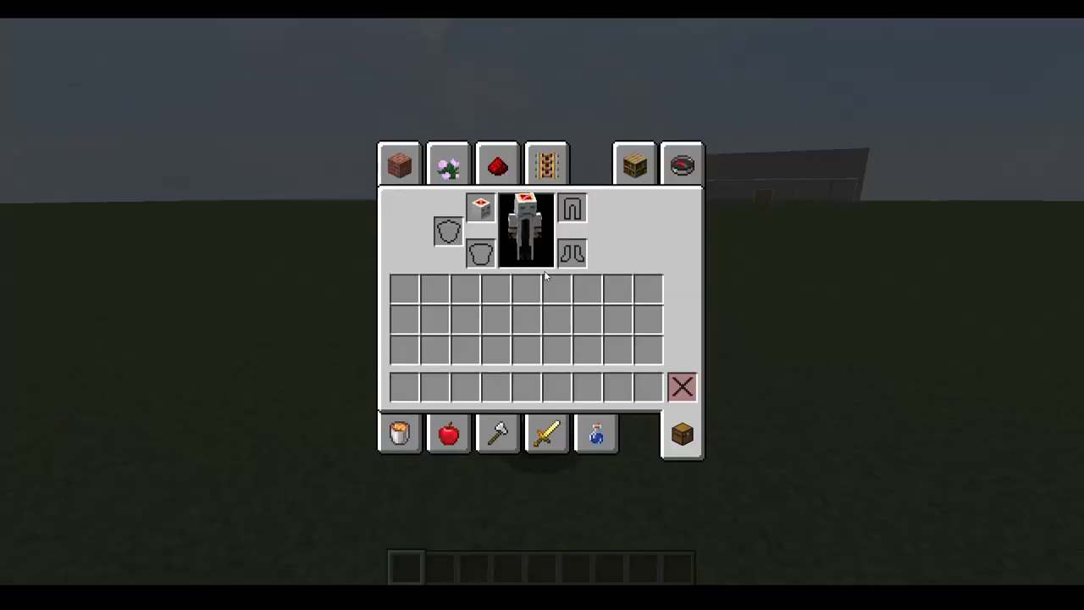
left_click(480, 208)
left_click(415, 384)
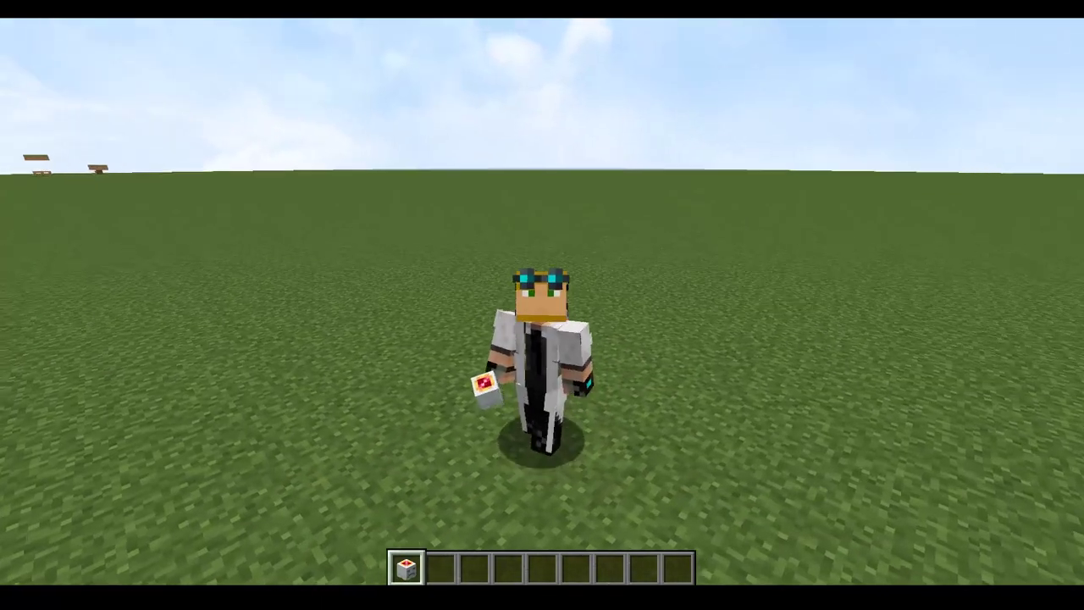
key("w")
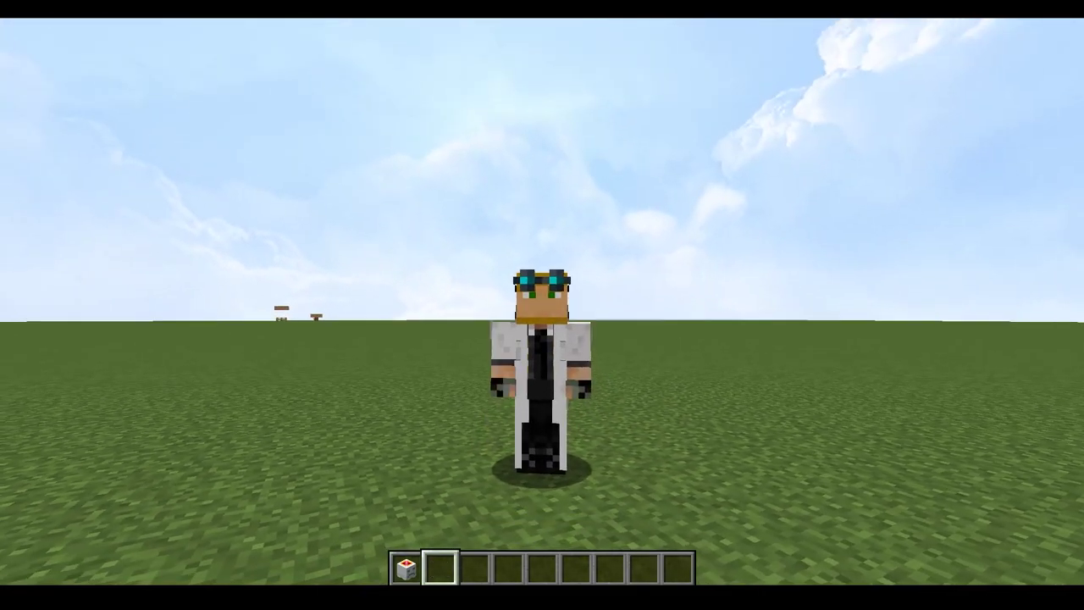
key("F5")
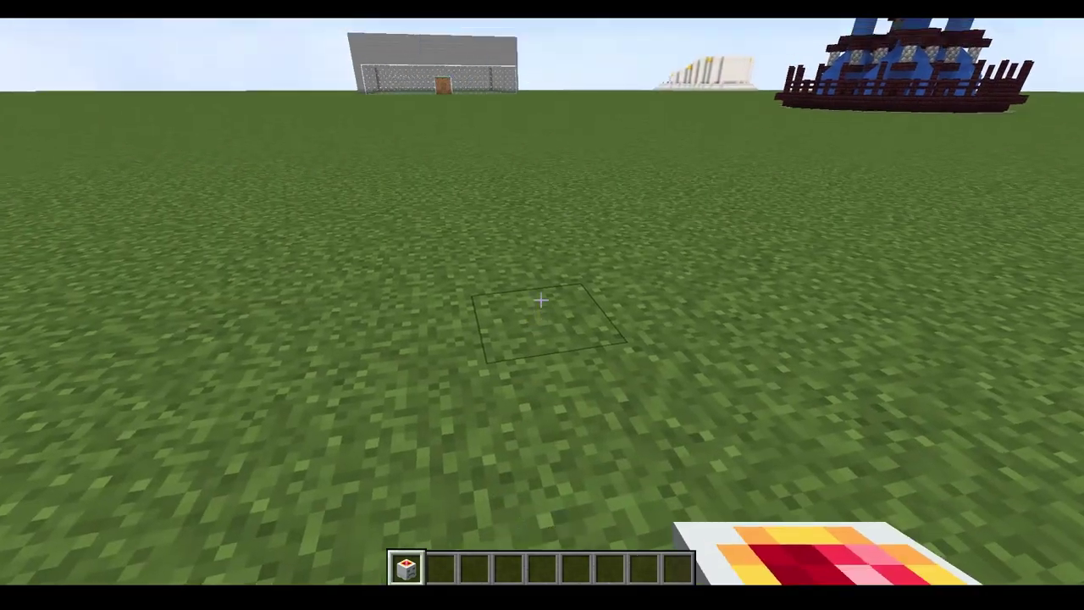
Try the Ghast Head in the helmet slot once more and put it back in the first hotbar slot
key("e")
left_click(406, 387, "shift")
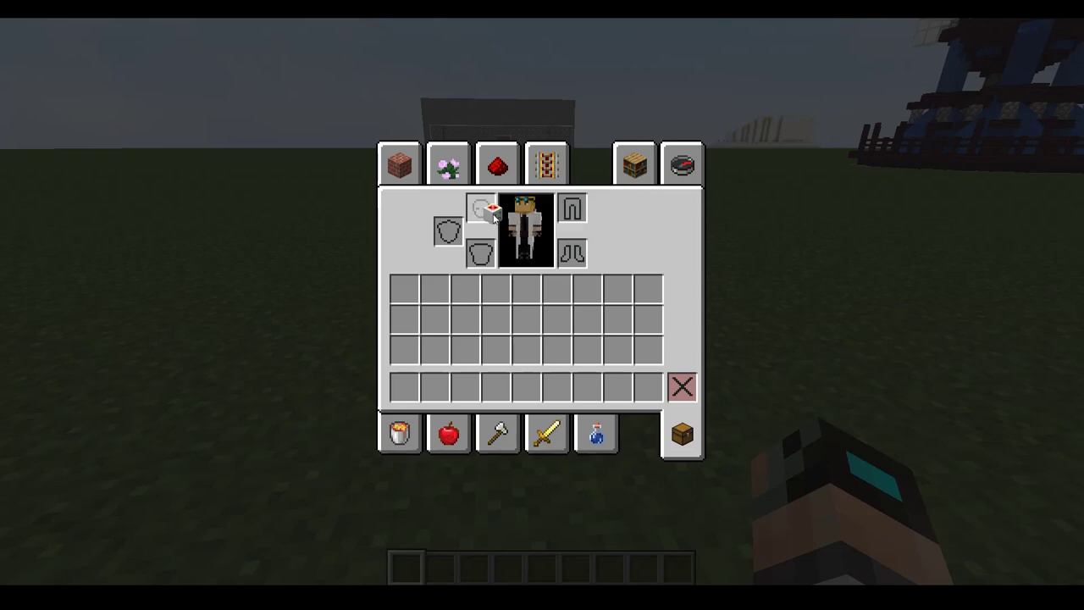
left_click(481, 207)
left_click(405, 387)
key("e")
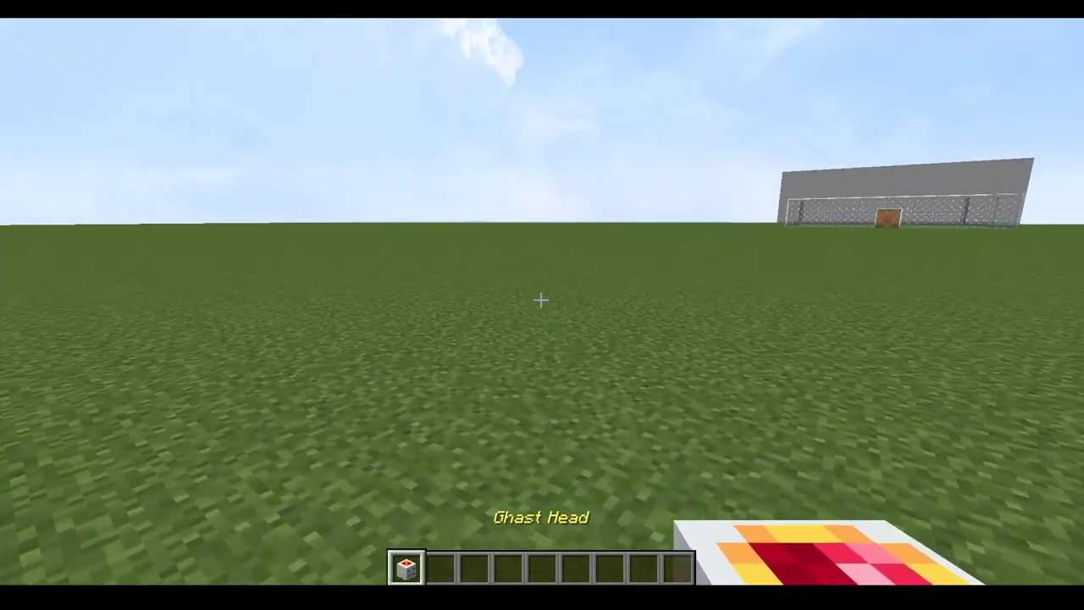
Switch to Notepad++ and copy the item name GhastHead from the first line of HeadMobsItem.yml
key("t")
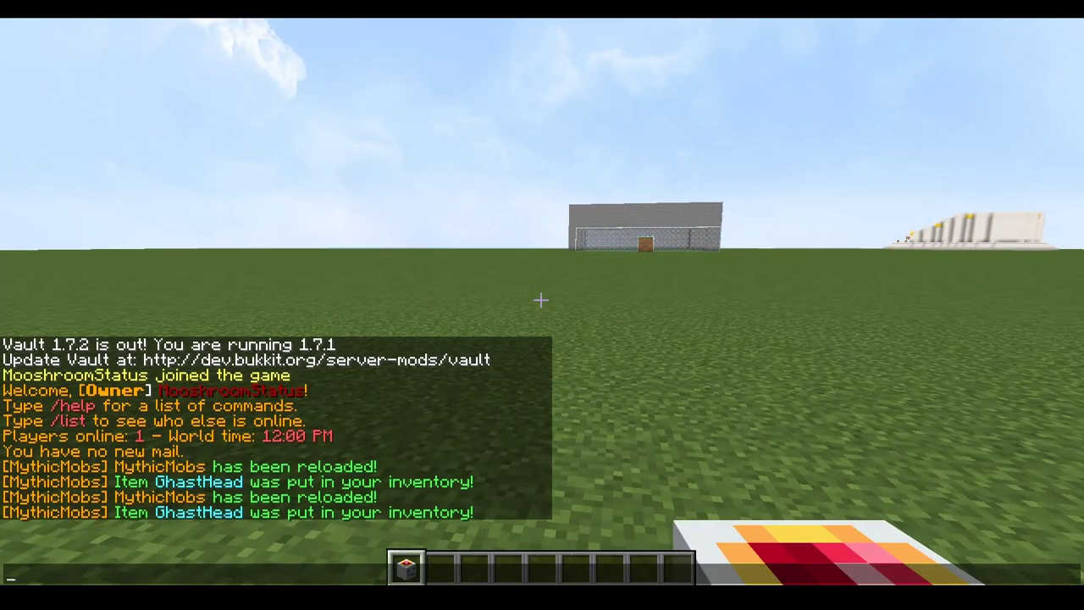
key("alt+Tab")
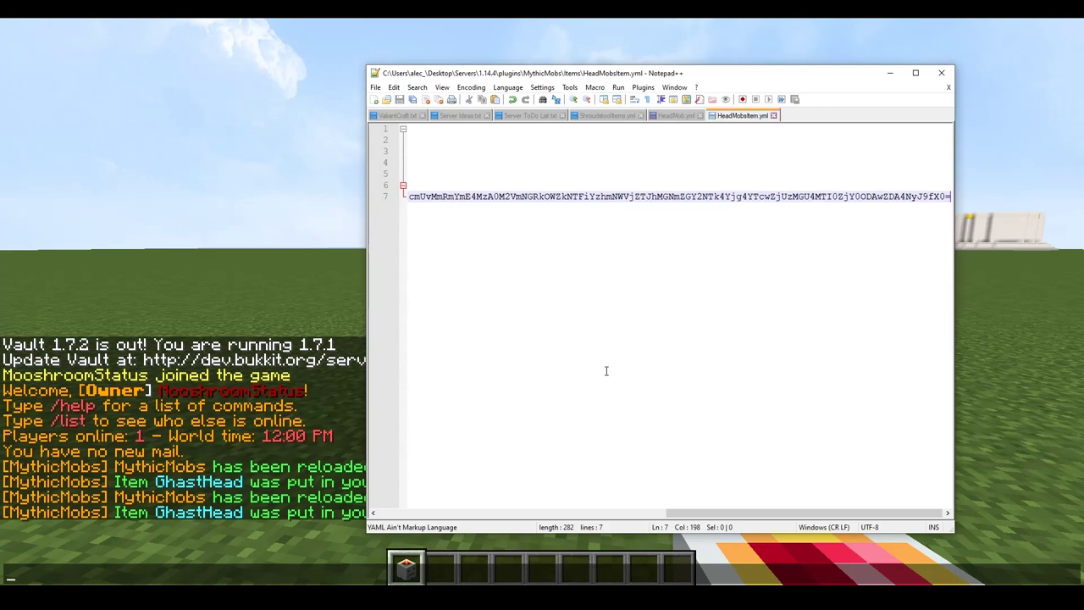
left_click(676, 116)
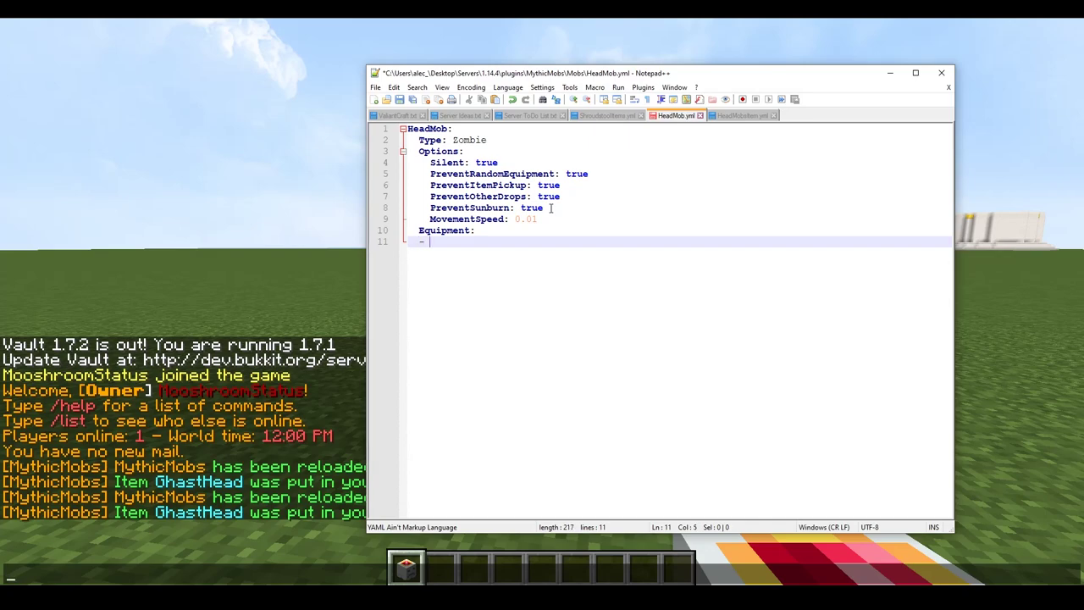
left_click(731, 115)
left_click_drag(678, 513, 389, 513)
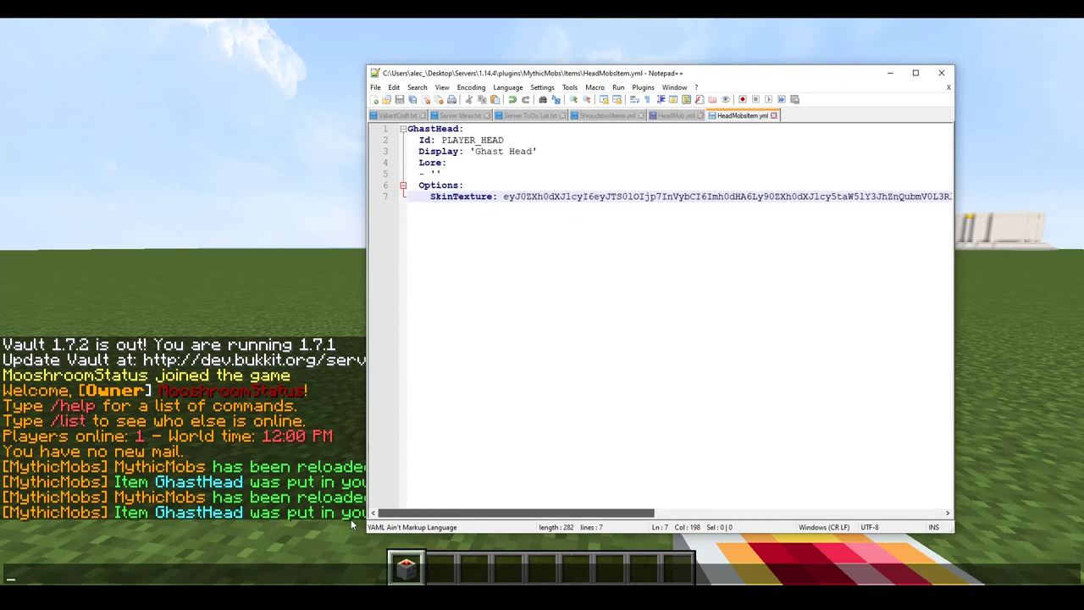
left_click(460, 129)
left_click_drag(460, 129, 404, 128)
key("ctrl+c")
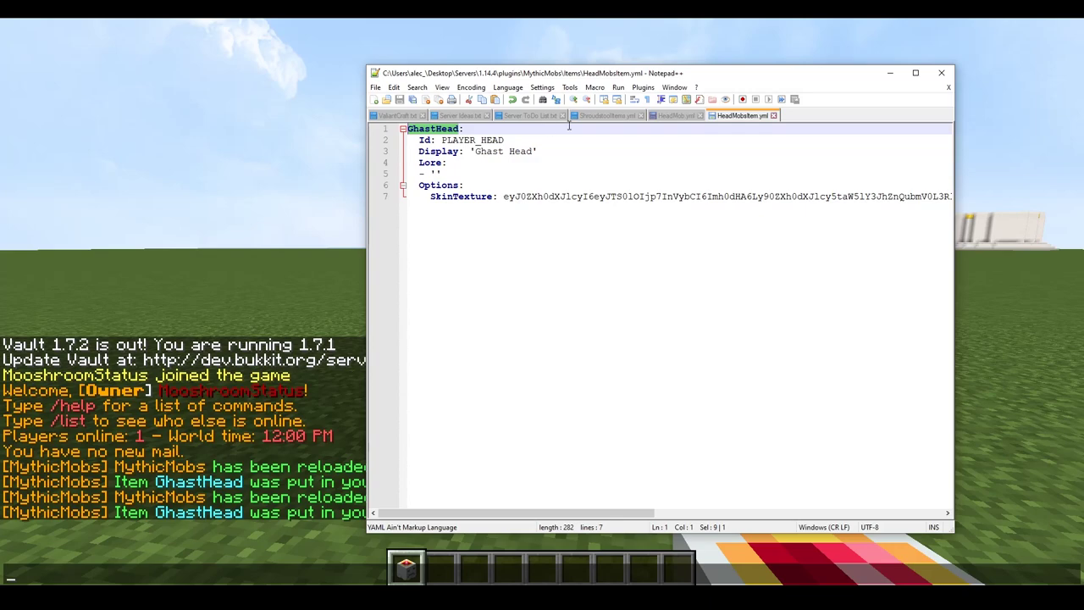
Enter GhastHead:4 as the Equipment entry of HeadMob and save HeadMob.yml
left_click(677, 115)
left_click(478, 242)
key("ctrl+v")
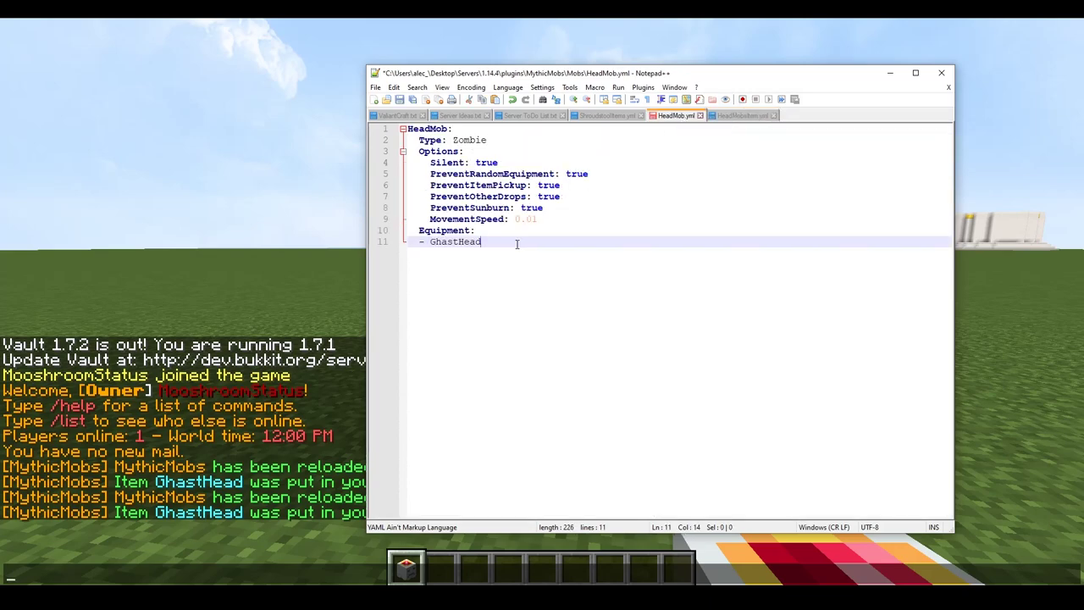
type(":")
type("4")
key("Left")
key("Left")
key("ctrl+s")
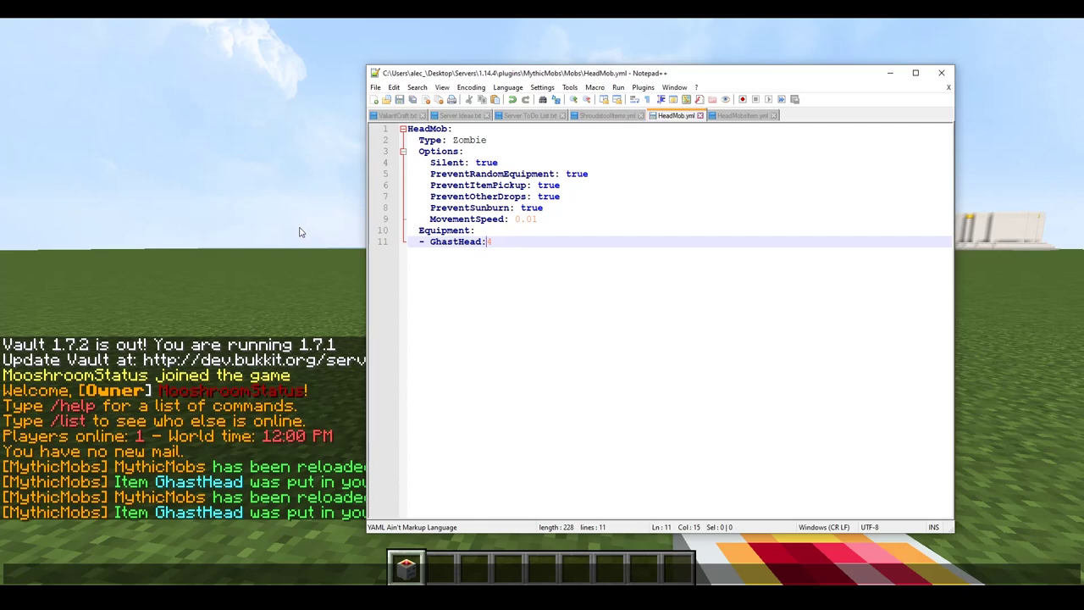
Switch back to Minecraft and reload MythicMobs to load the edited mob file
left_click(299, 232)
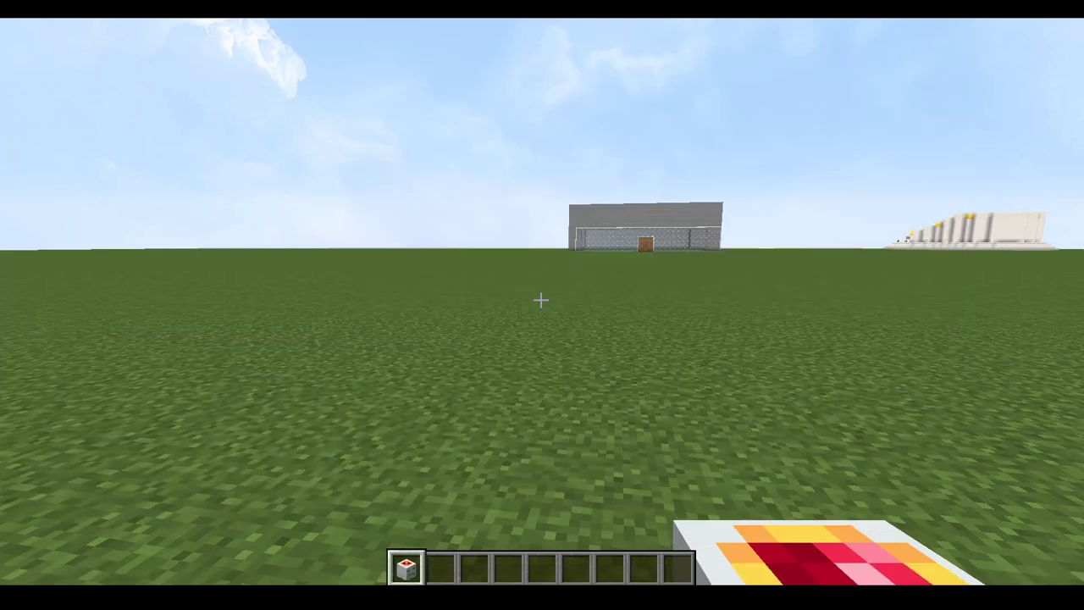
type("/mm re")
key("Tab")
key("Return")
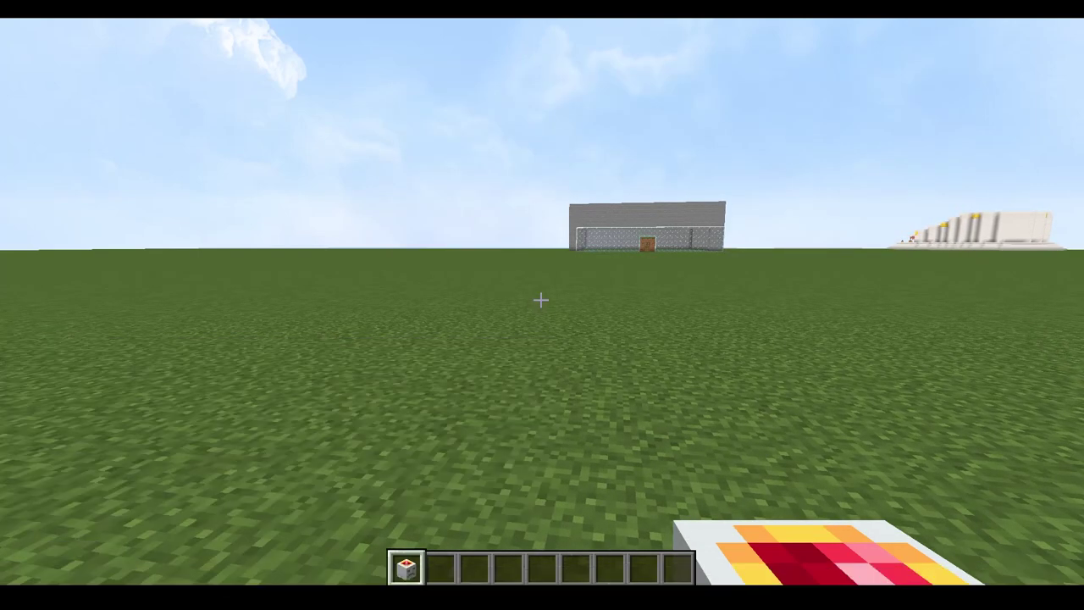
Spawn the custom zombie with the command /mm m spawn HeadMob
type("/mm m spawn ")
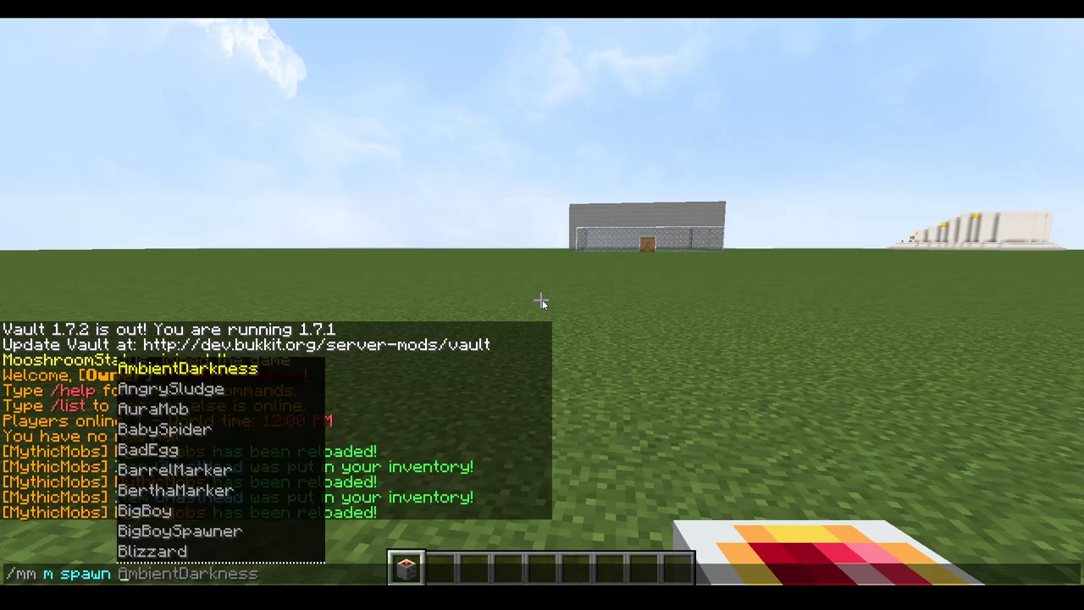
type("Head")
key("Tab")
key("Return")
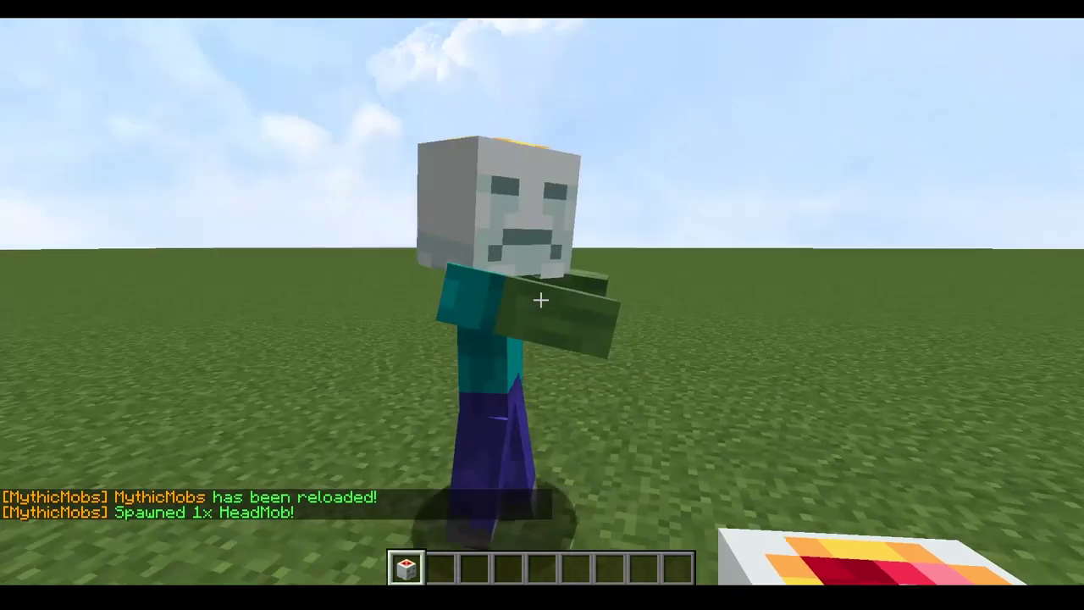
Select the third hotbar slot and view the character from the front in third person
key("3")
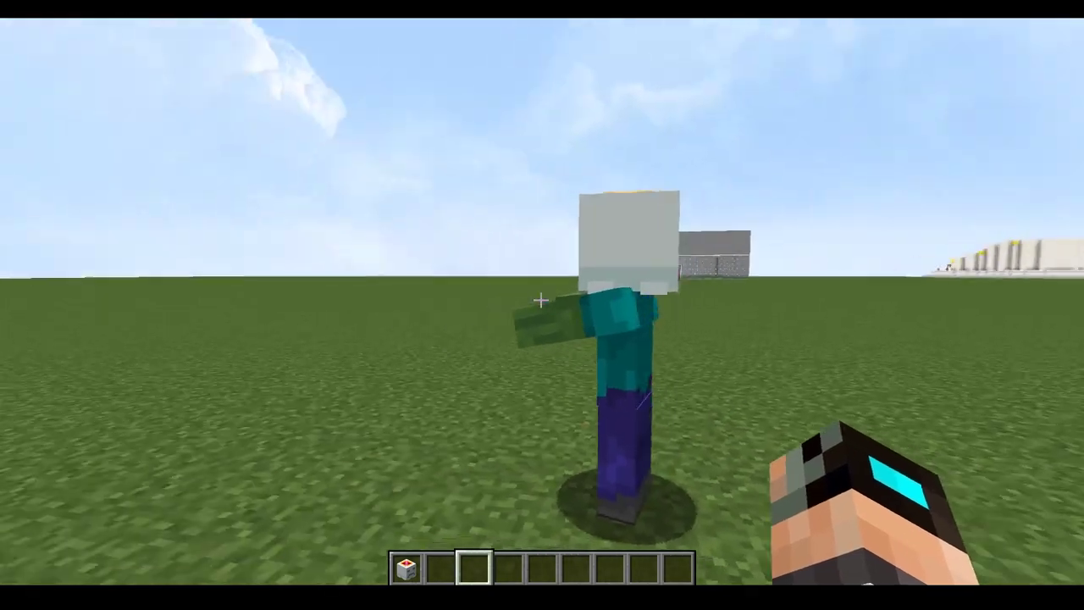
key("F5")
key("F5")
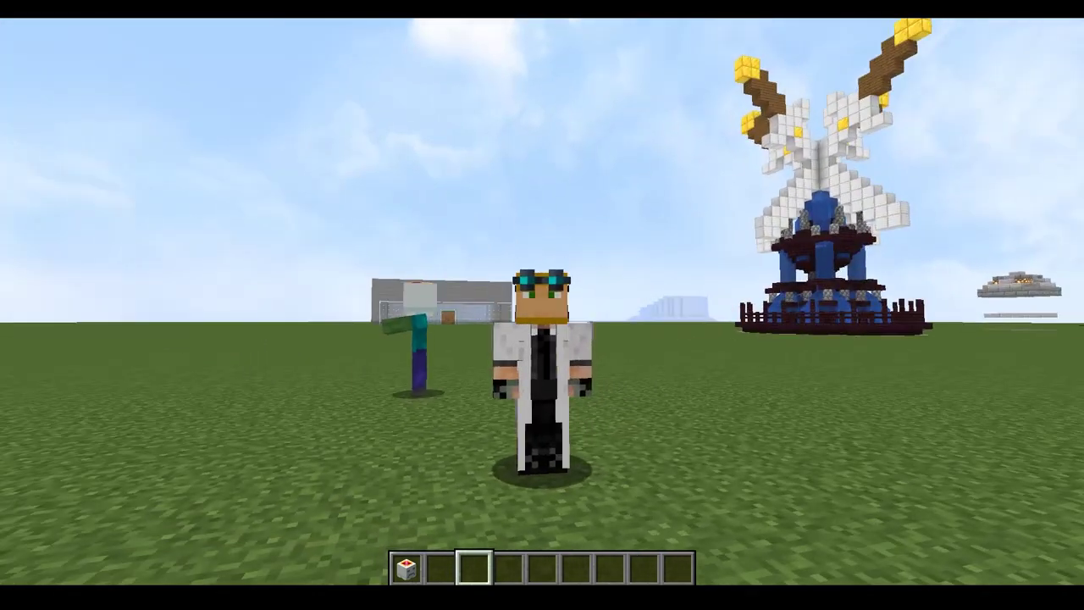